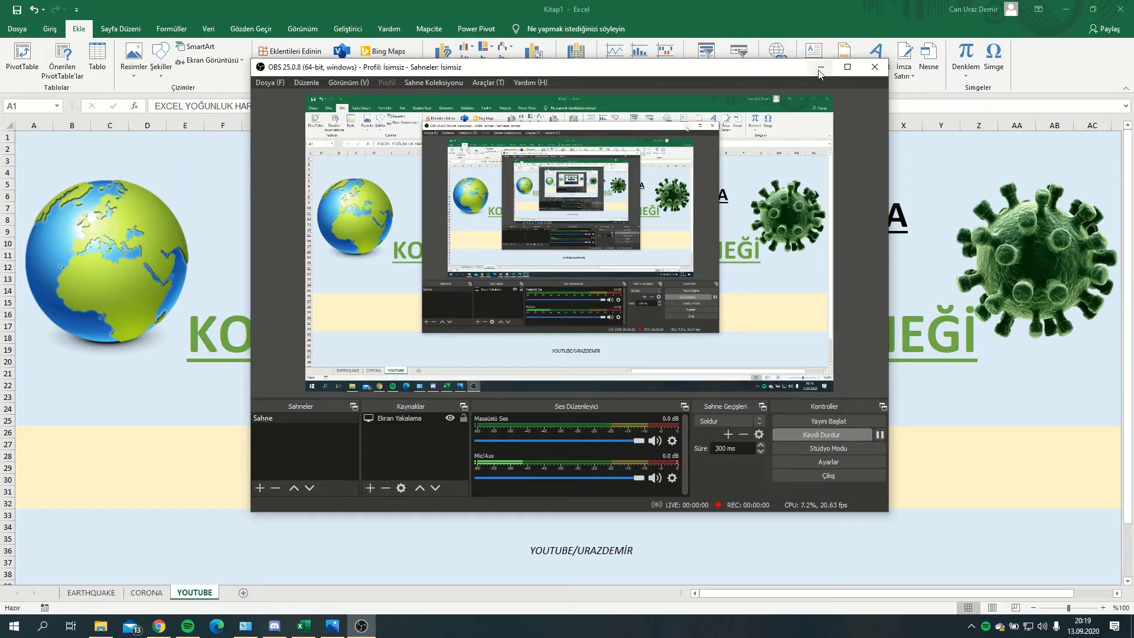
# Step: Minimize the OBS window and select the KORONAVİRÜS HARİTASI ÖRNEĞİ title cell on the YOUTUBE sheet
pyautogui.click(820, 66)
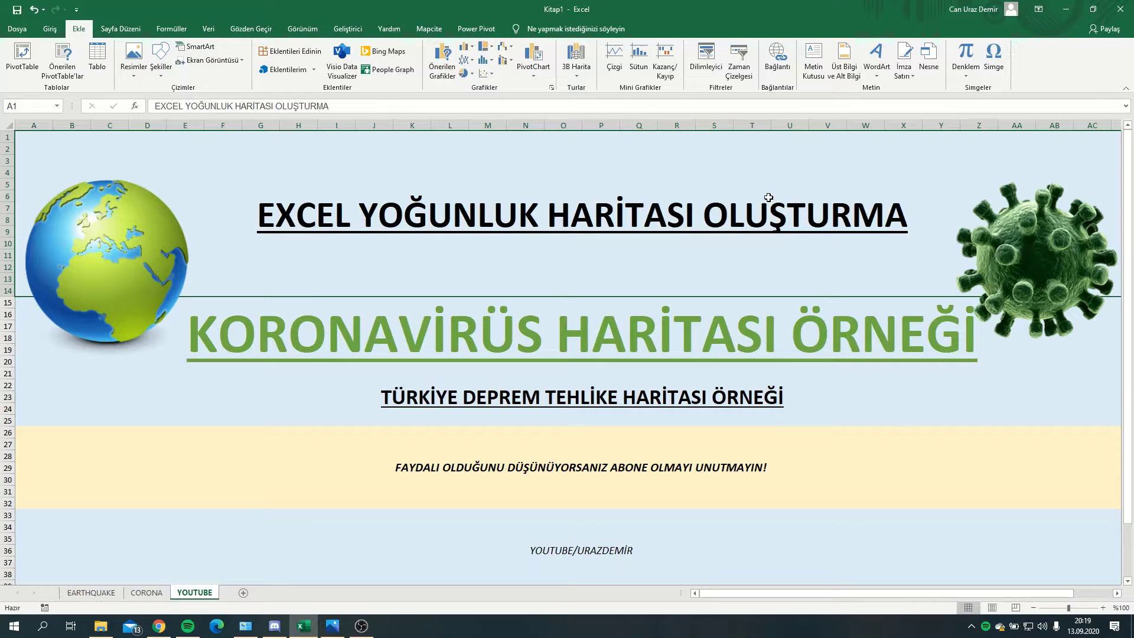
pyautogui.click(739, 324)
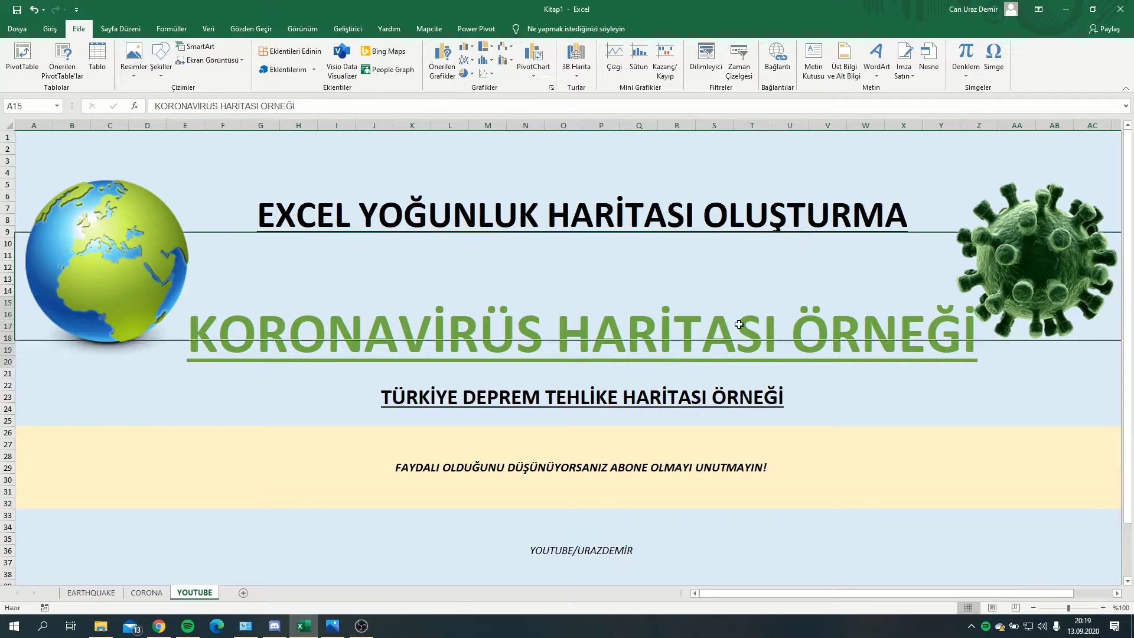
# Step: Switch to the CORONA sheet and select the first coordinate pair and patient count
pyautogui.click(146, 593)
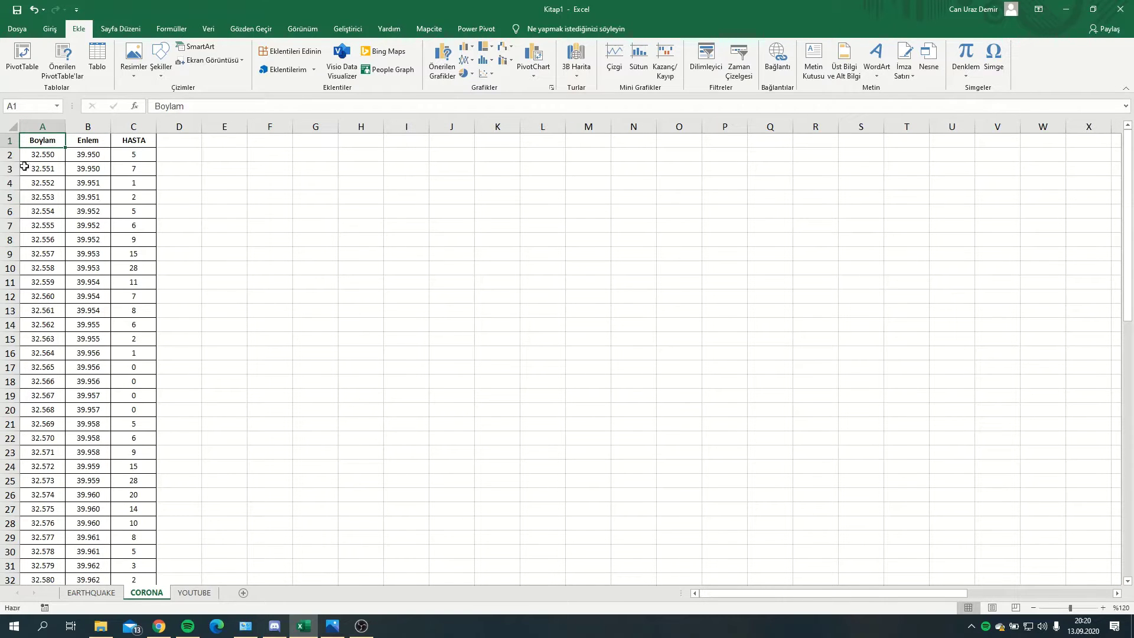
pyautogui.moveTo(42, 156); pyautogui.dragTo(86, 160)
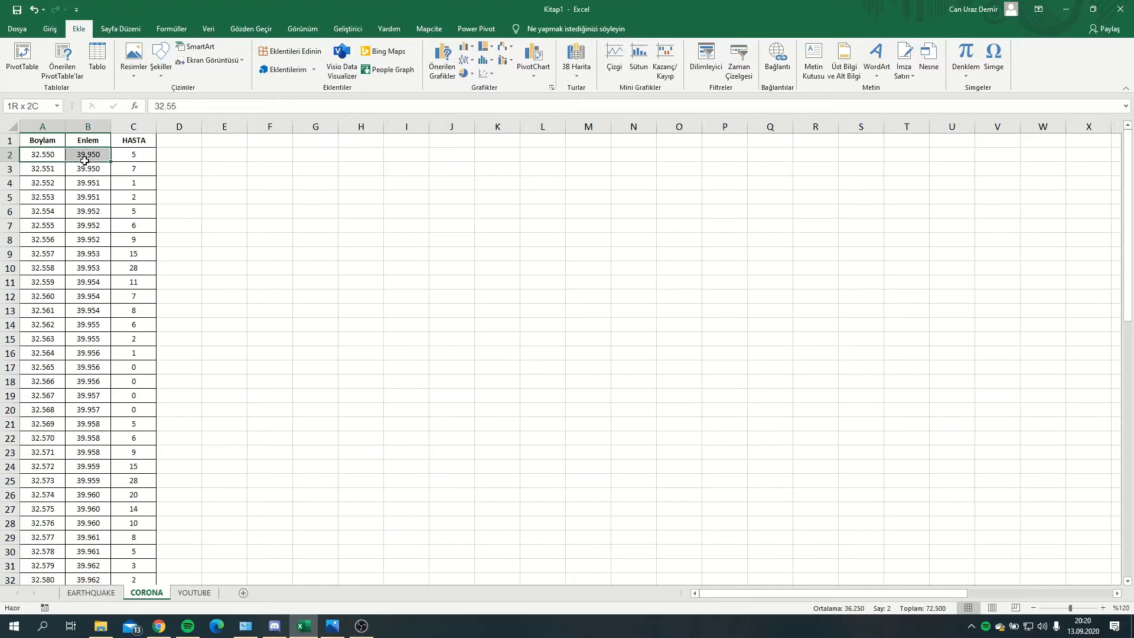
pyautogui.click(145, 156)
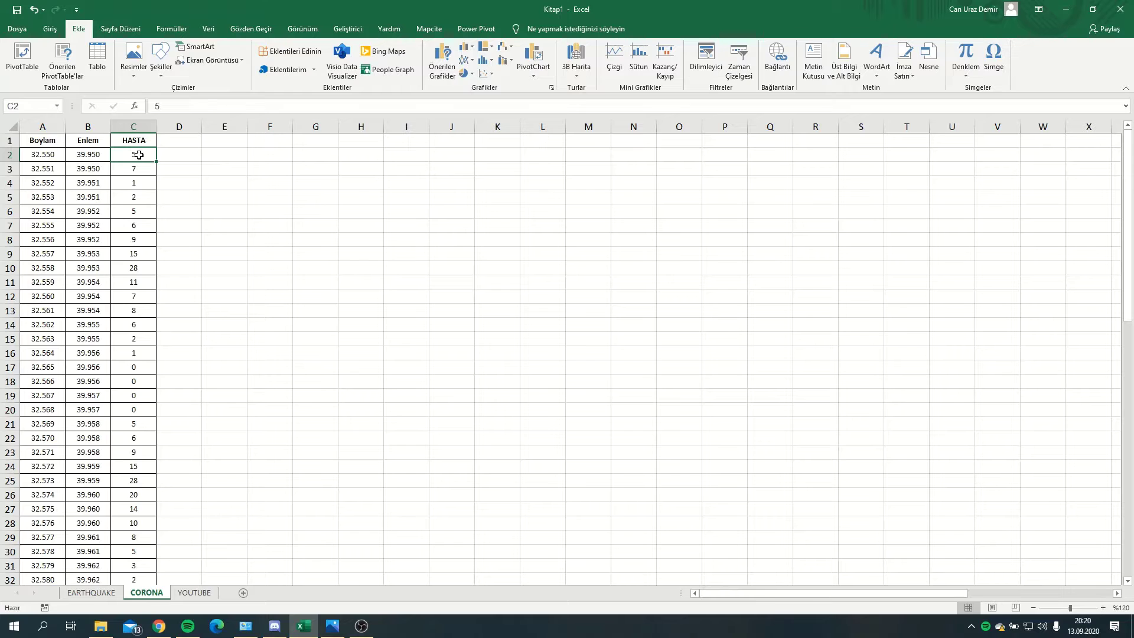
# Step: Browse the patient data and select the Boylam–HASTA header row A1:C1
pyautogui.scroll(-1, 142, 166)
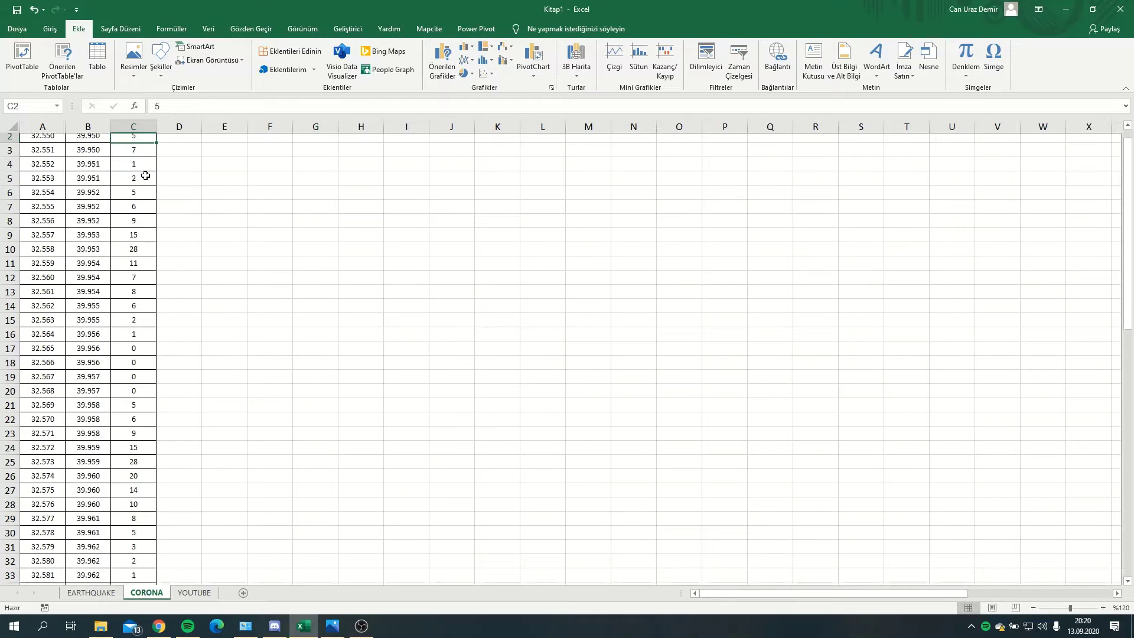
pyautogui.scroll(-2, 145, 174)
pyautogui.scroll(-5, 148, 177)
pyautogui.scroll(6, 147, 171)
pyautogui.scroll(-4, 148, 171)
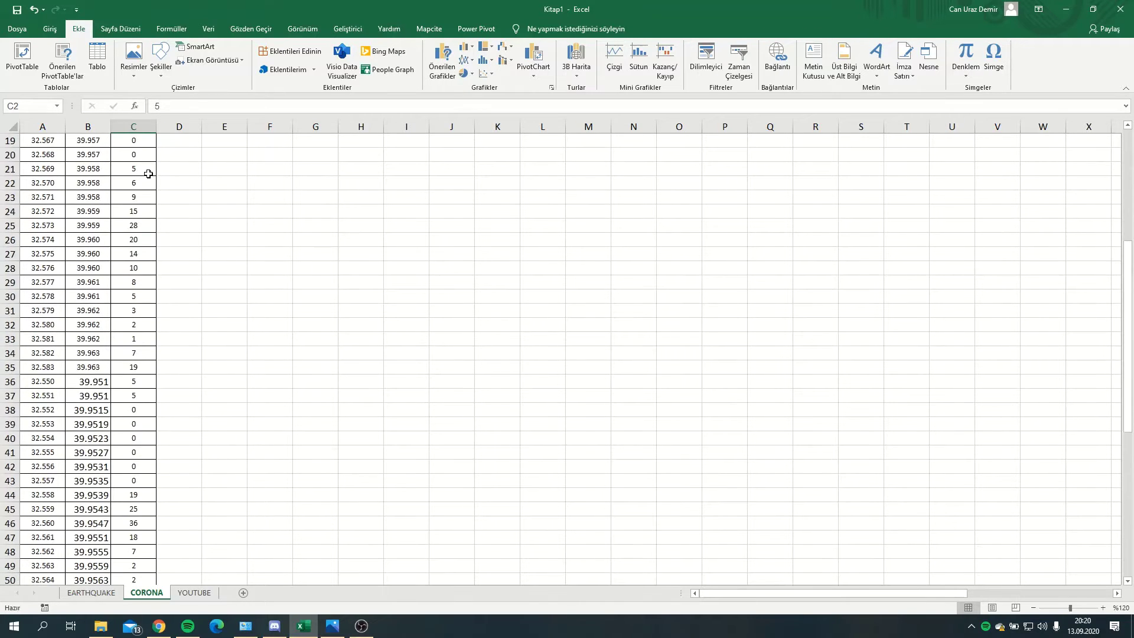
pyautogui.scroll(-4, 149, 218)
pyautogui.scroll(-3, 145, 259)
pyautogui.scroll(6, 145, 268)
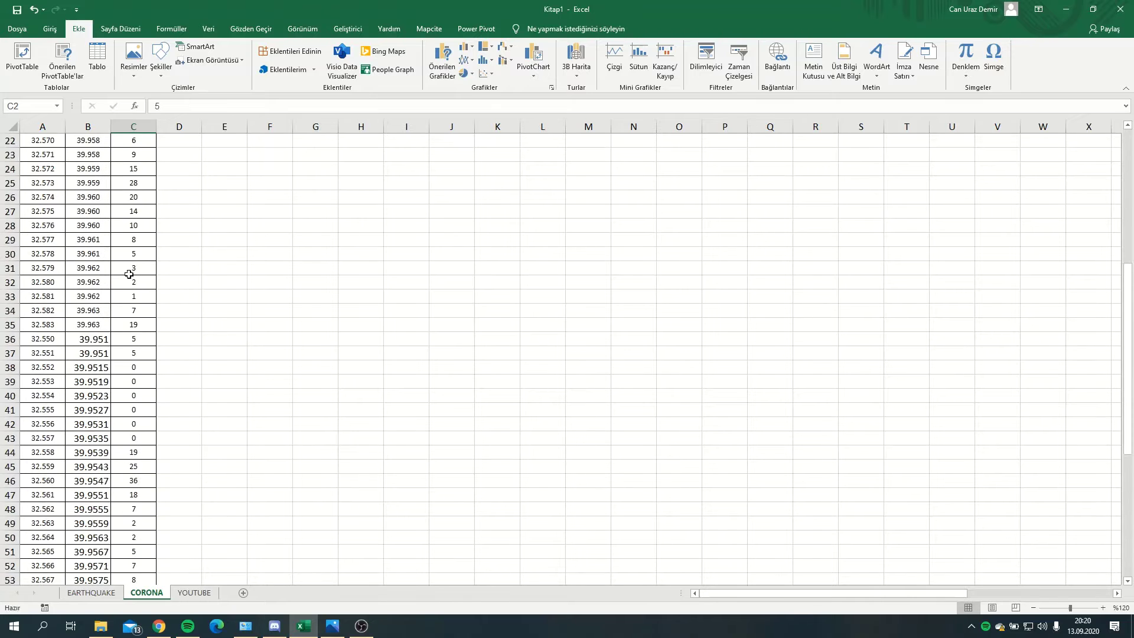
pyautogui.scroll(5, 135, 260)
pyautogui.scroll(2, 89, 206)
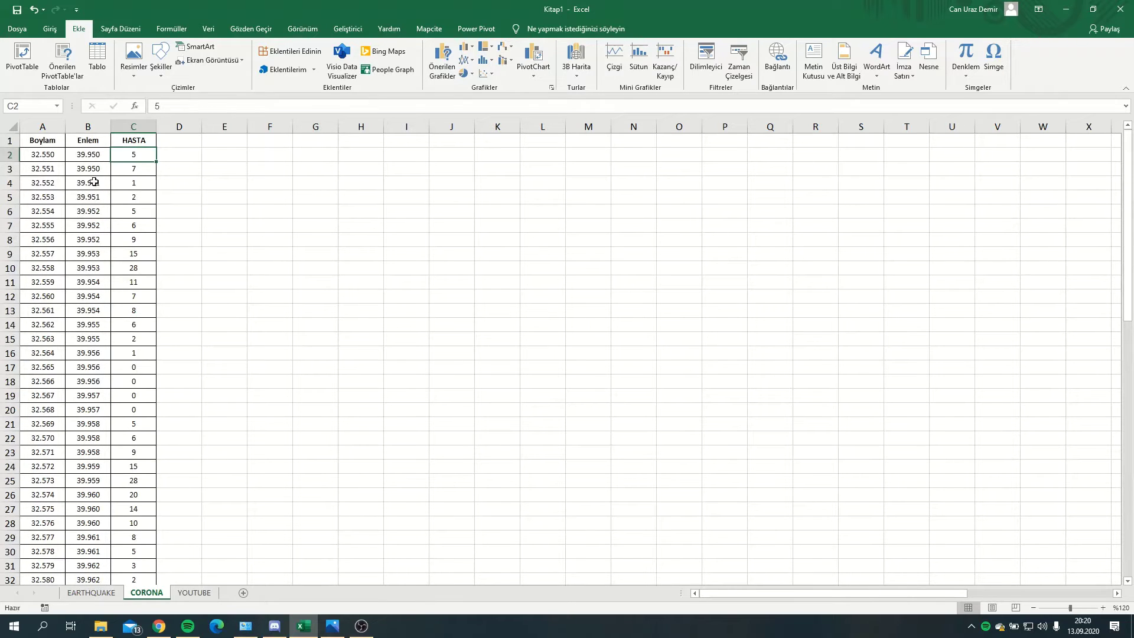
pyautogui.scroll(-5, 145, 354)
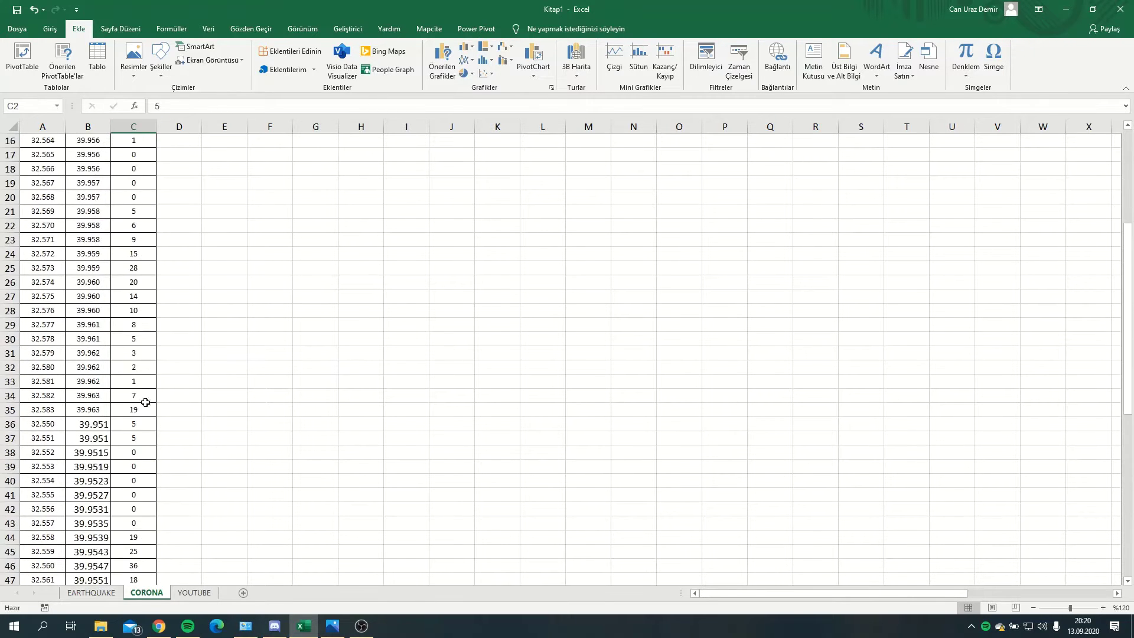
pyautogui.scroll(5, 127, 473)
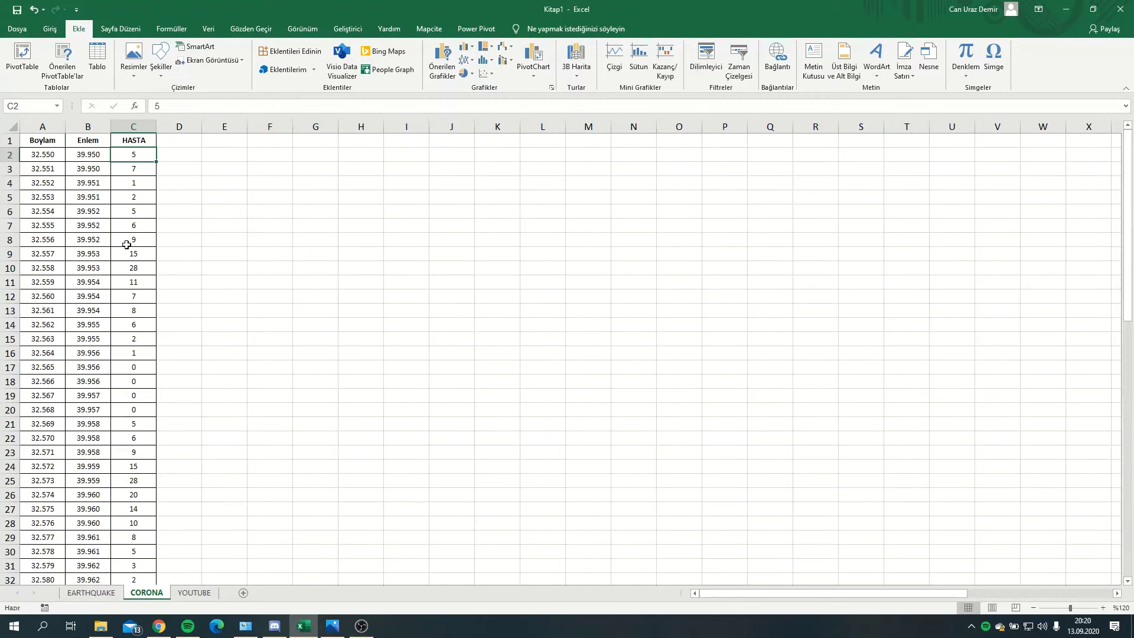
pyautogui.moveTo(30, 140); pyautogui.dragTo(141, 146)
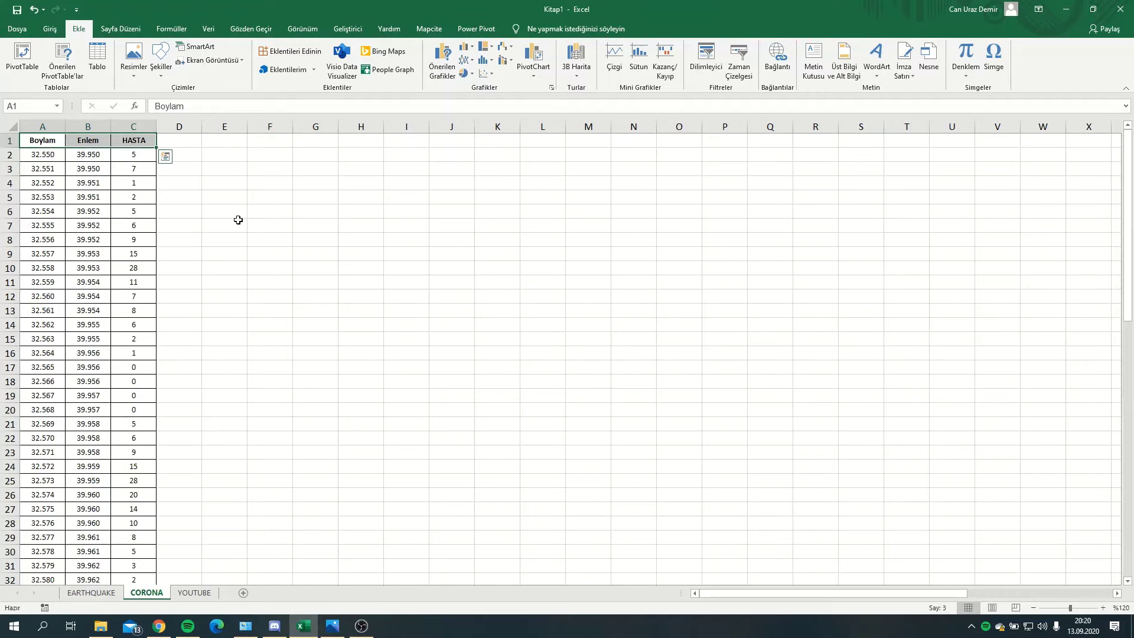
# Step: Extend the selection to A1:C72 and launch 3D Maps from Ekle > 3B Harita
pyautogui.hotkey('ctrl', 'shift', 'Down')
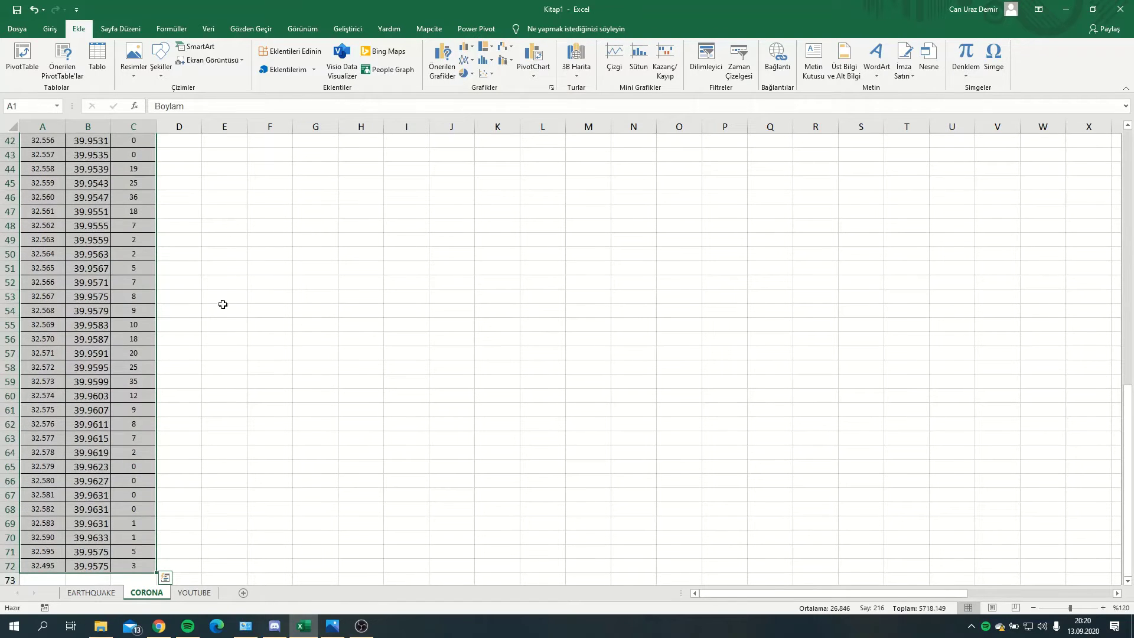
pyautogui.moveTo(1127, 478); pyautogui.dragTo(1127, 221)
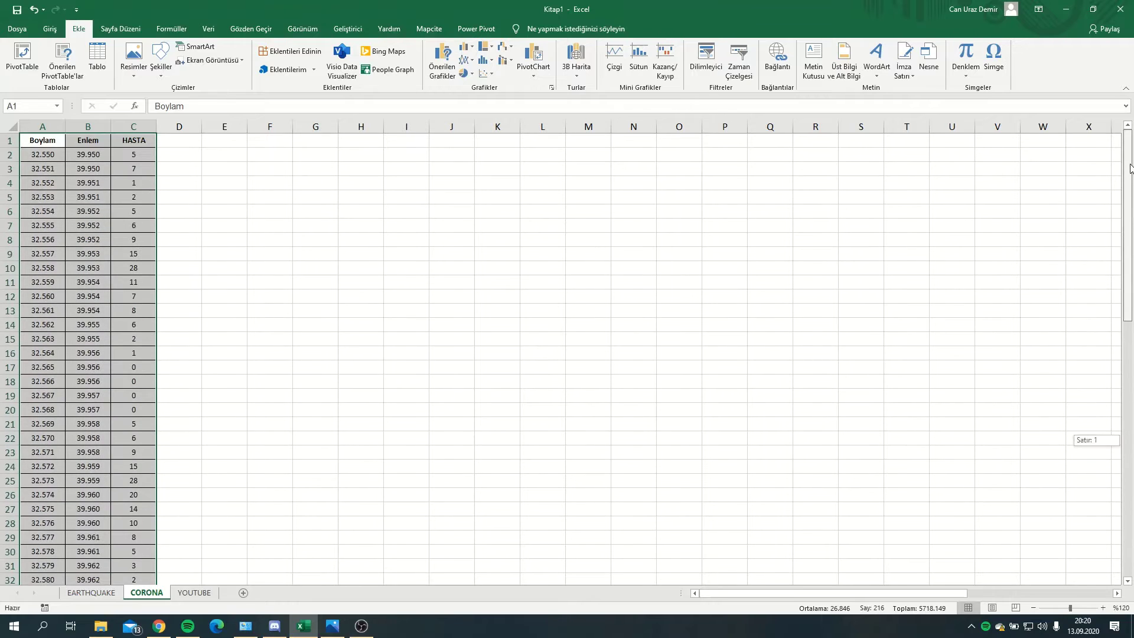
pyautogui.scroll(1, 76, 37)
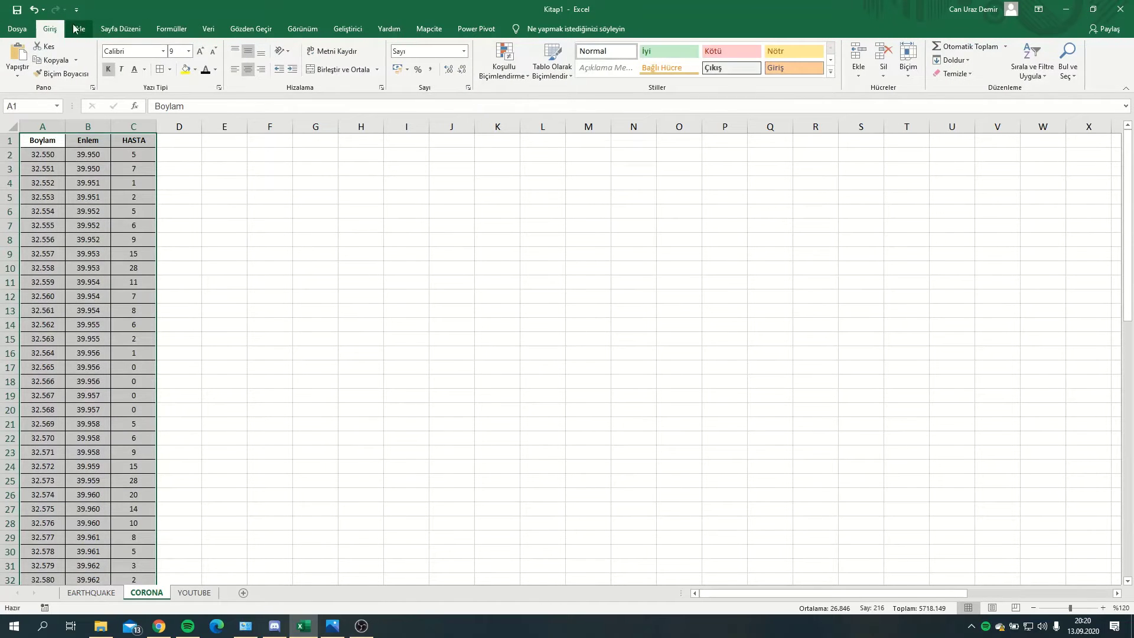
pyautogui.click(80, 33)
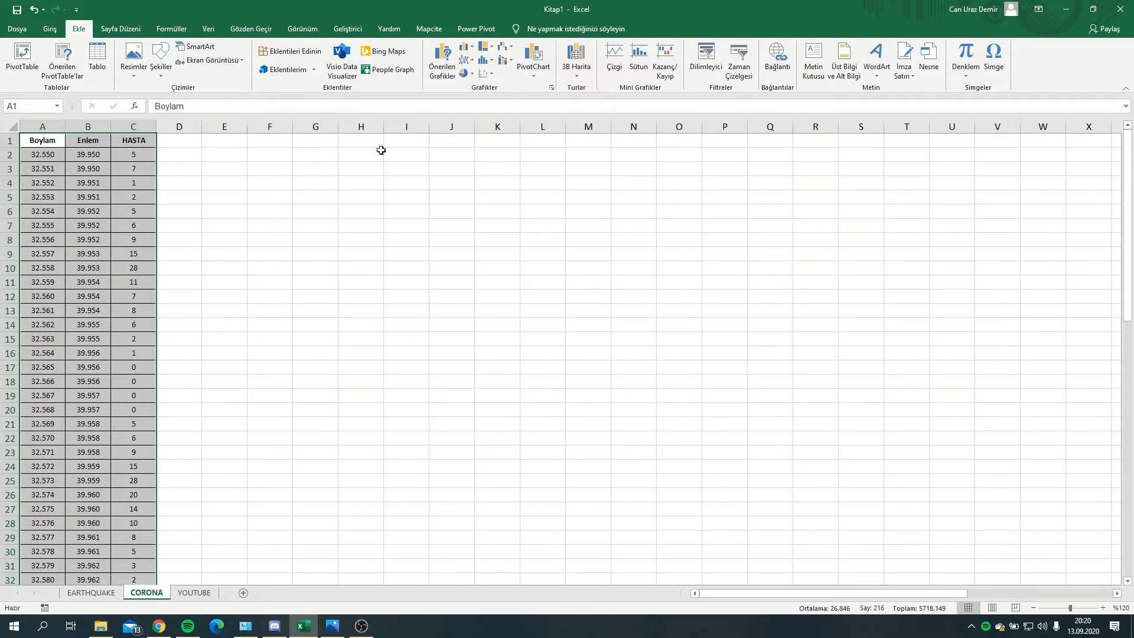
pyautogui.click(579, 78)
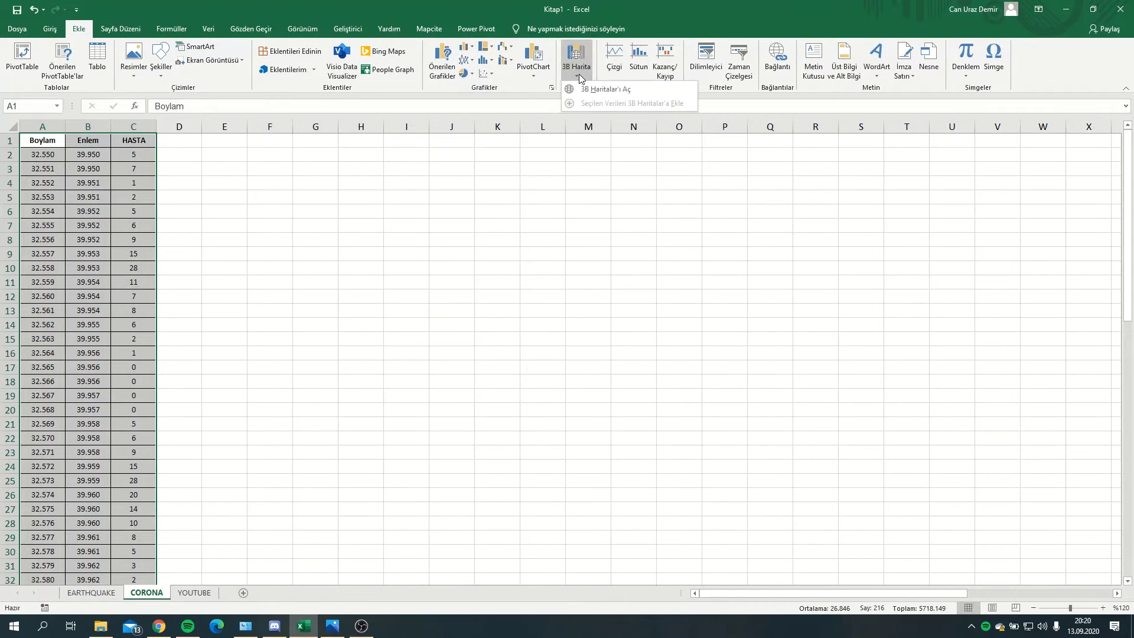
pyautogui.click(615, 90)
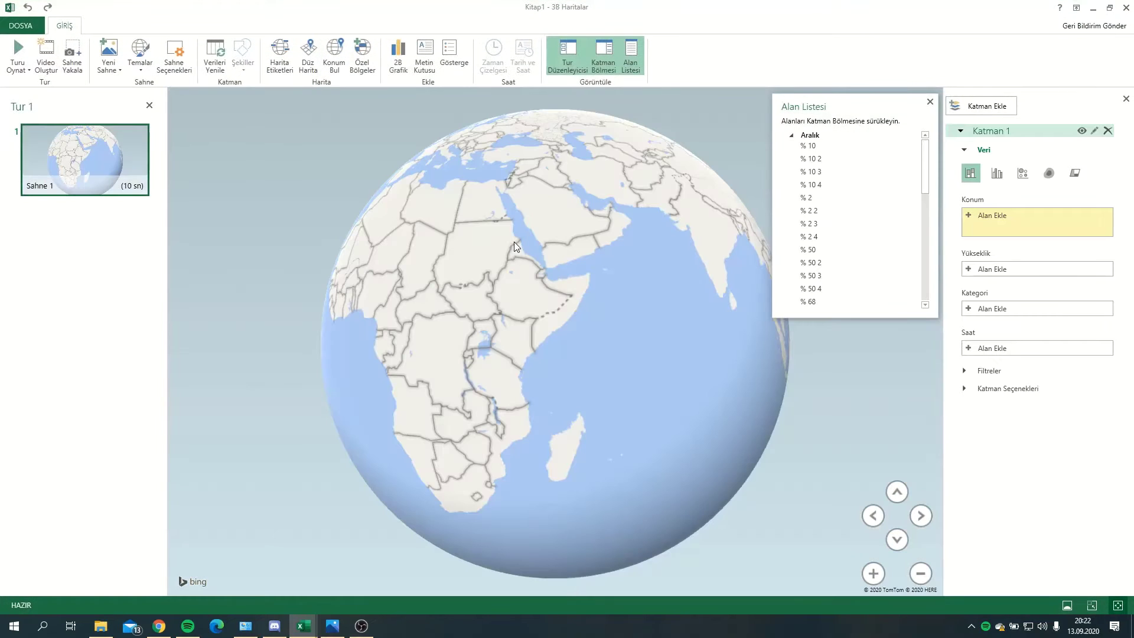
# Step: Add Boylam and Enlem as Layer 1's location fields and close the field list
pyautogui.click(990, 216)
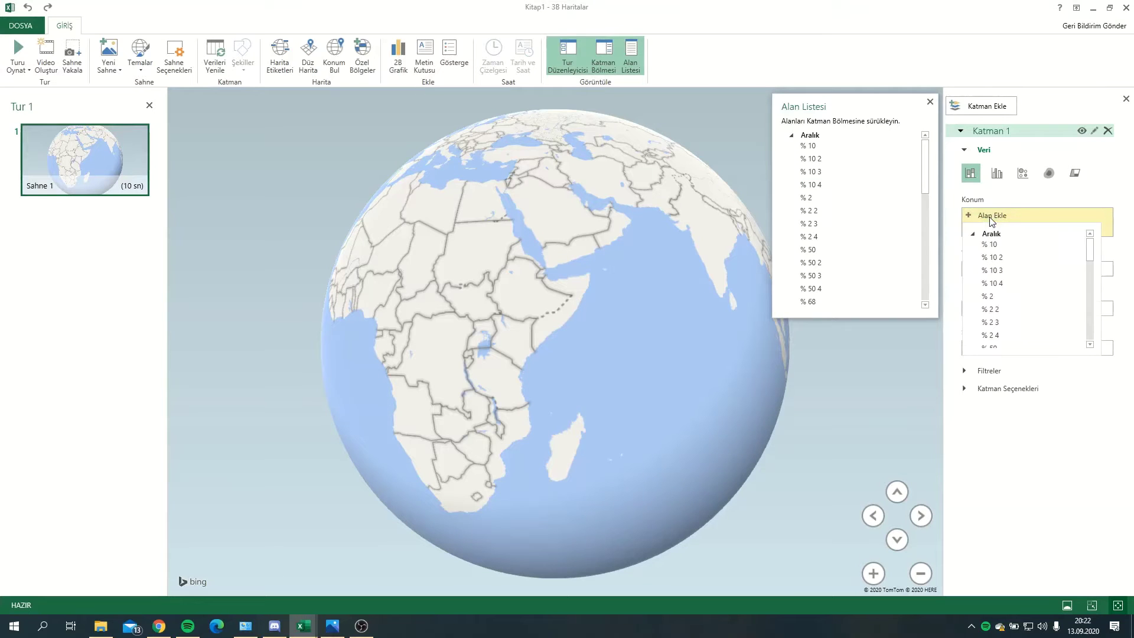
pyautogui.moveTo(1090, 248); pyautogui.dragTo(1096, 334)
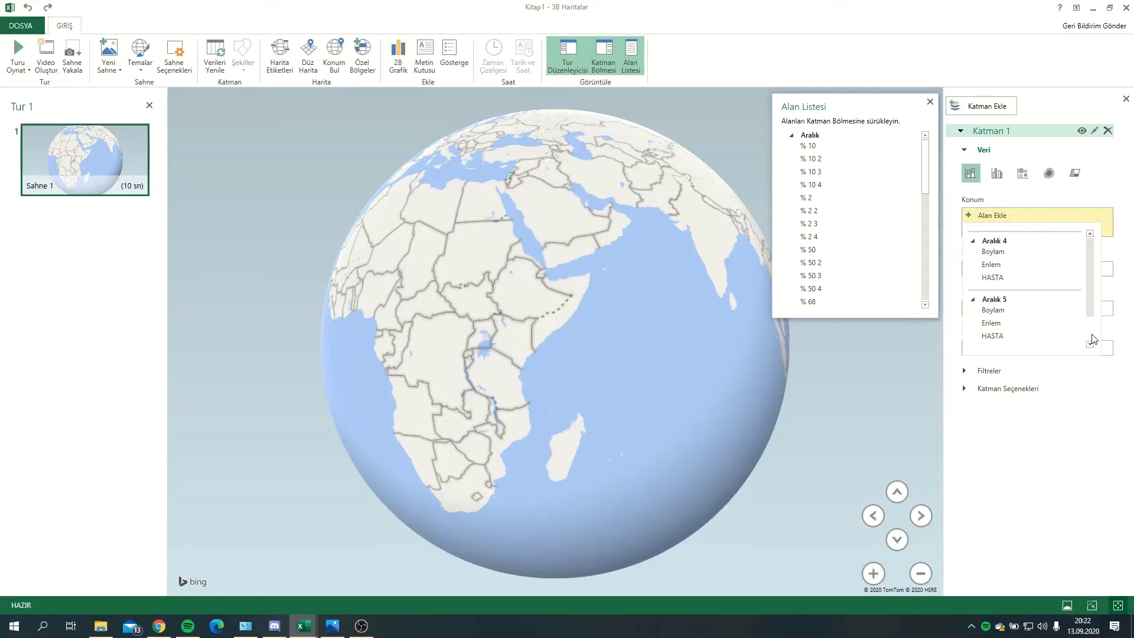
pyautogui.click(1023, 309)
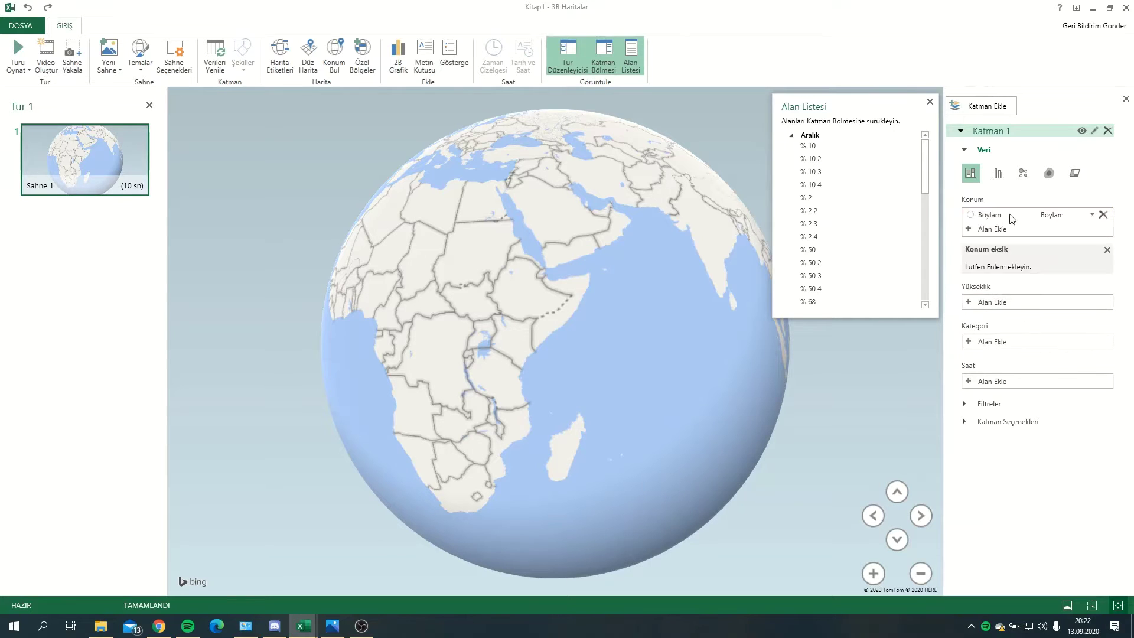
pyautogui.click(998, 229)
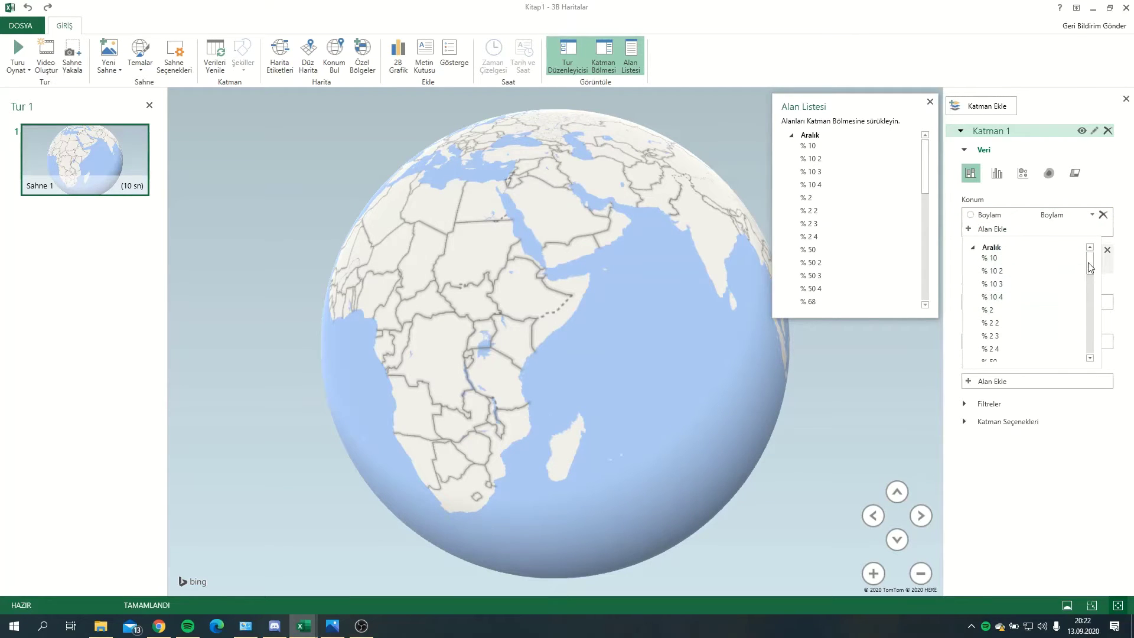
pyautogui.moveTo(1091, 269); pyautogui.dragTo(1080, 377)
pyautogui.click(998, 336)
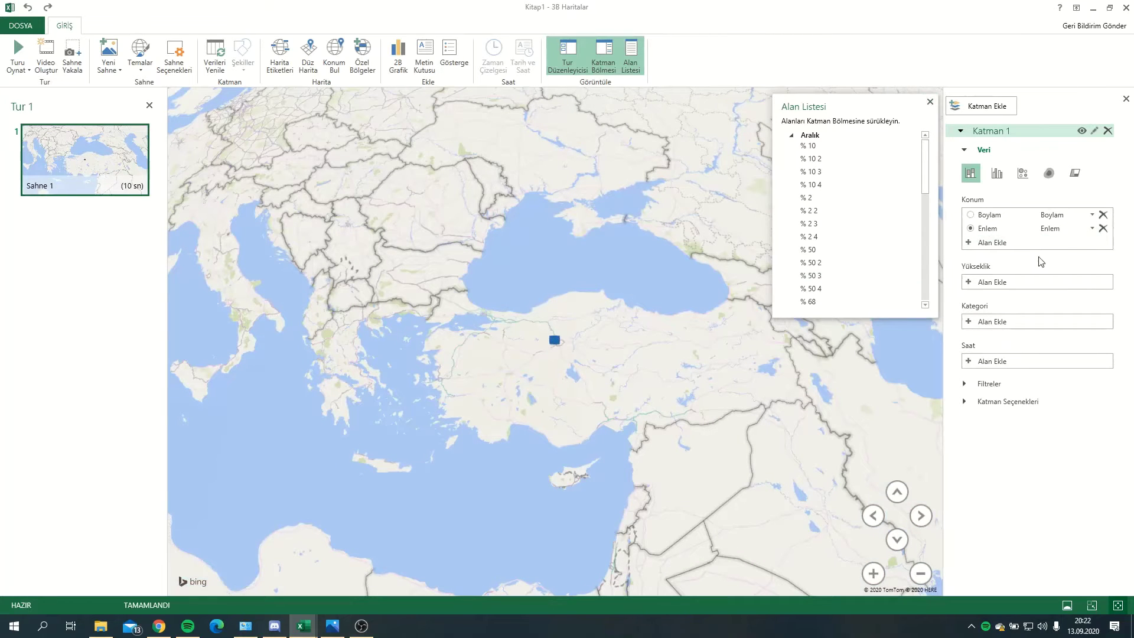
pyautogui.click(929, 101)
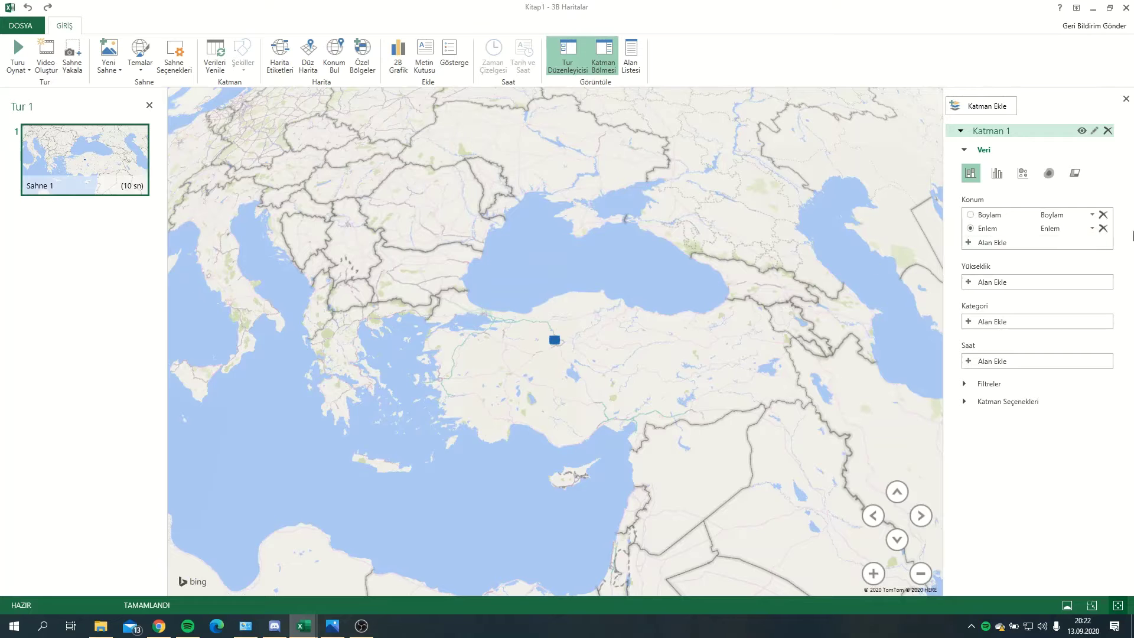
# Step: Zoom in on the city and use HASTA (Sum) as the column height
pyautogui.scroll(5, 582, 348)
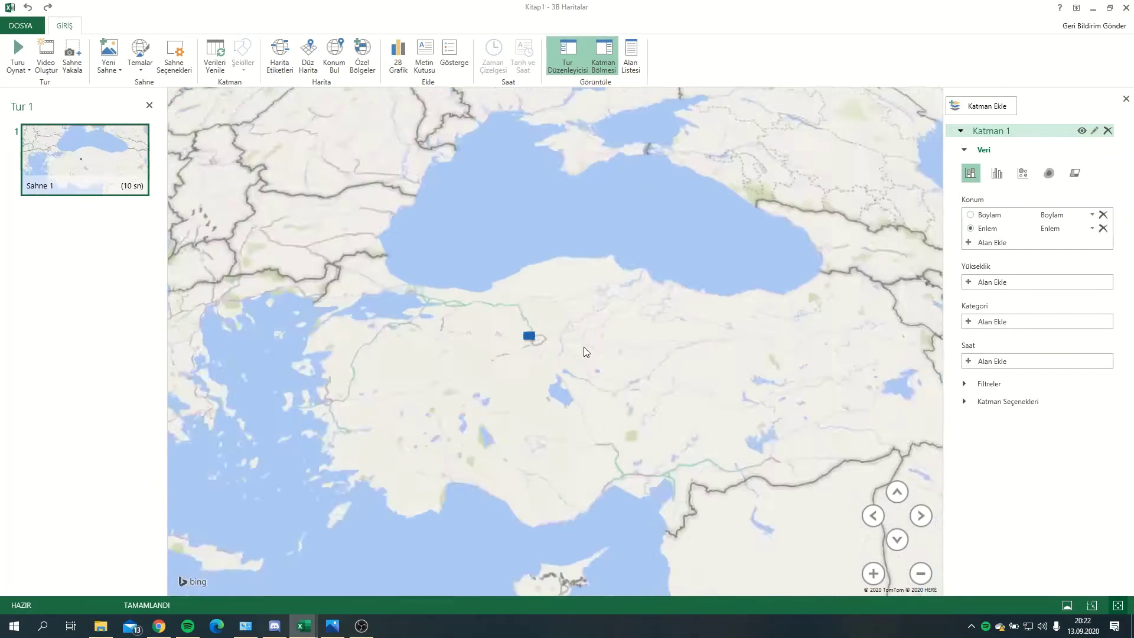
pyautogui.scroll(3, 592, 383)
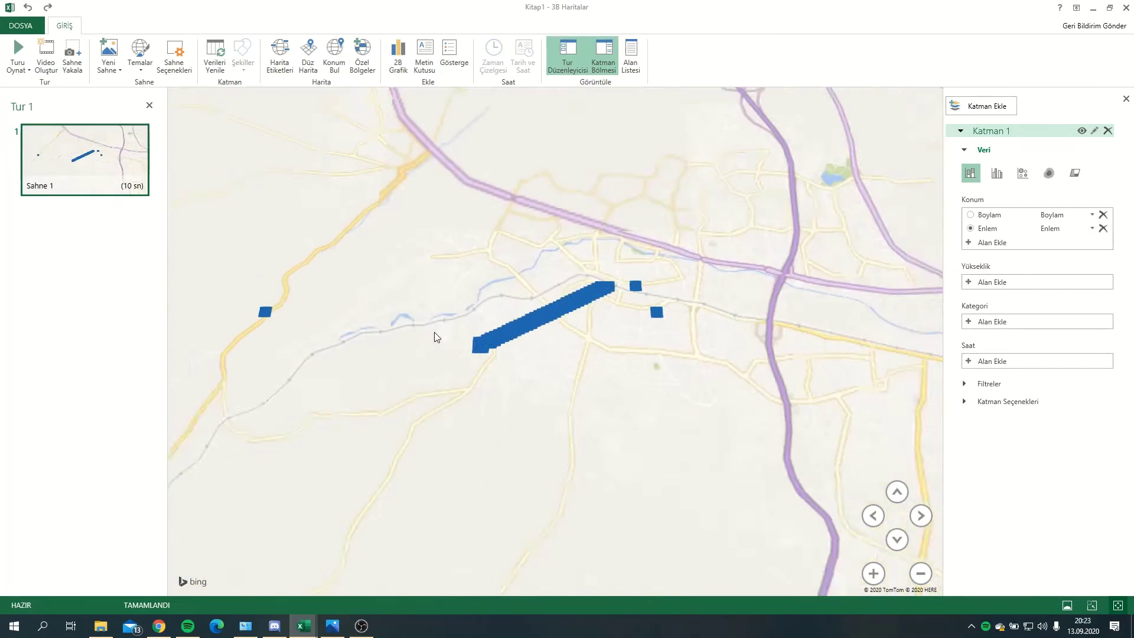
pyautogui.scroll(2, 406, 318)
pyautogui.scroll(-3, 578, 322)
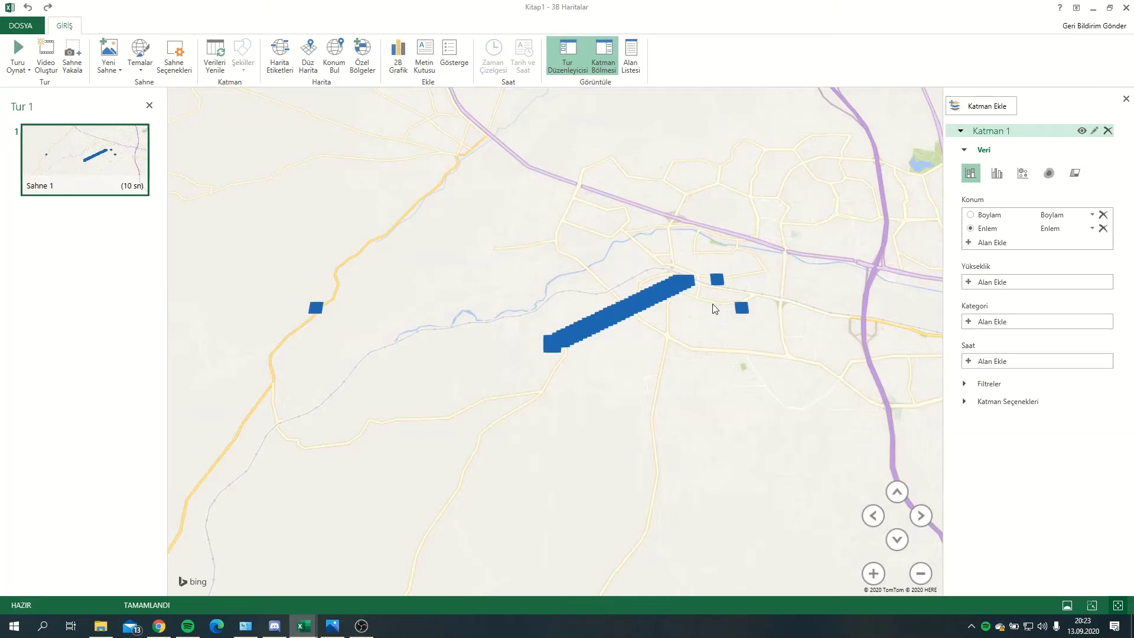
pyautogui.click(1000, 285)
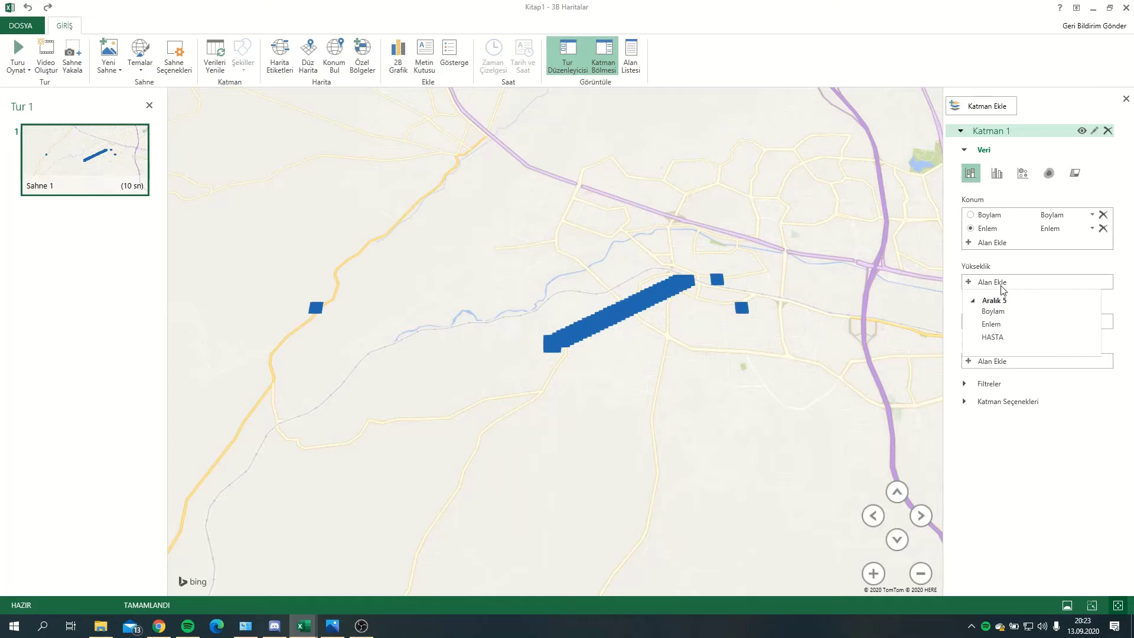
pyautogui.click(1008, 337)
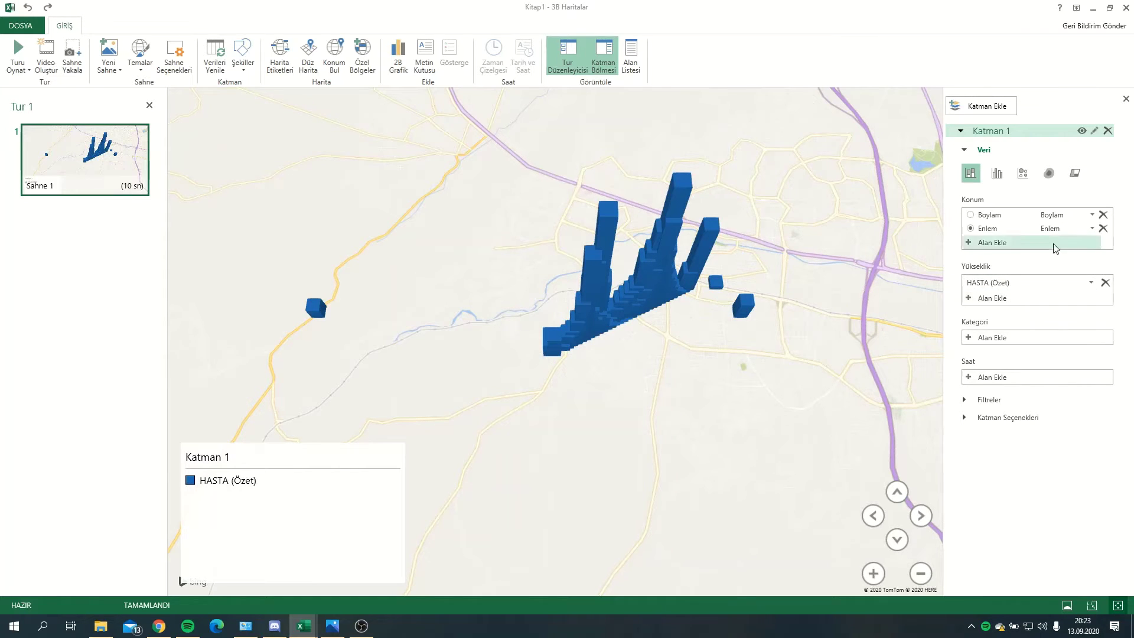
# Step: Switch the layer to a heat map with colour scale 56%, influence radius 103%, scale locked
pyautogui.click(1049, 174)
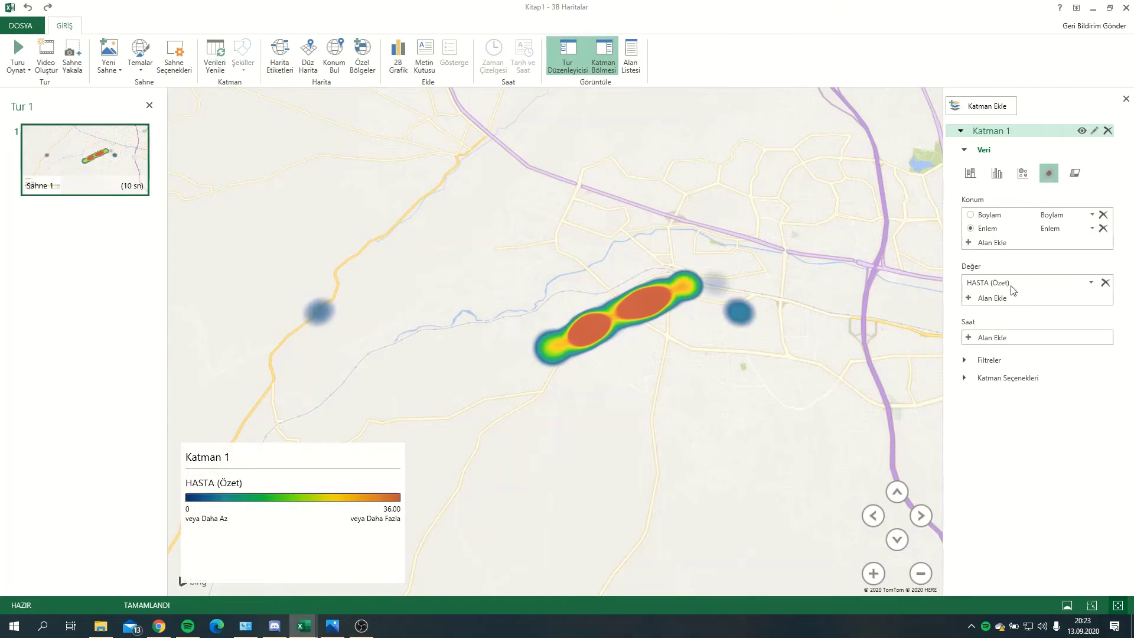
pyautogui.click(965, 361)
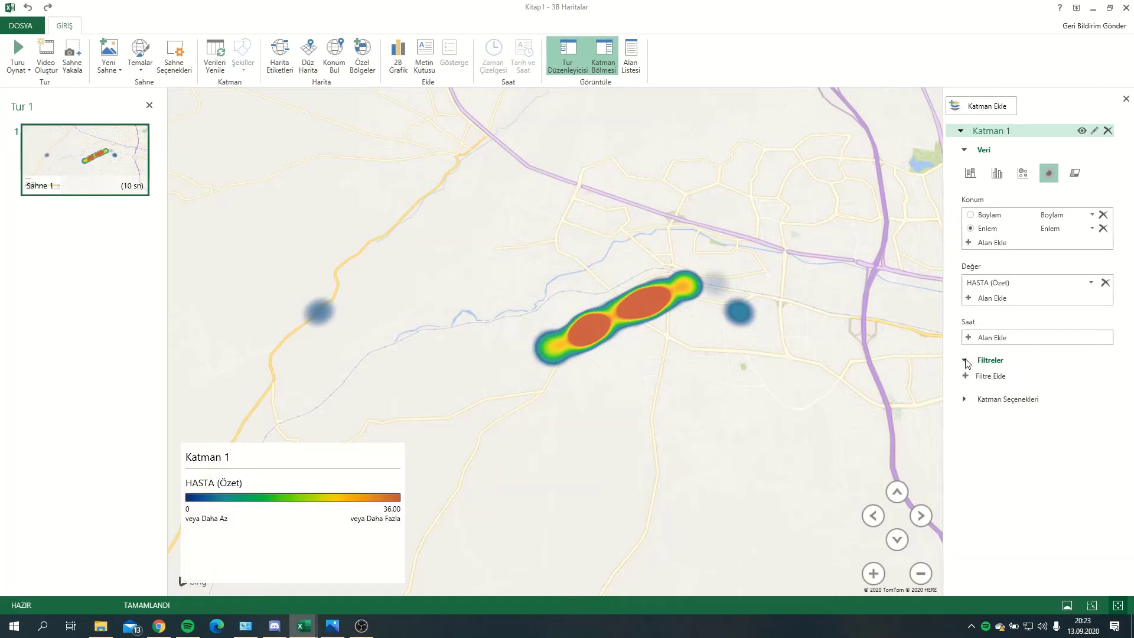
pyautogui.click(966, 399)
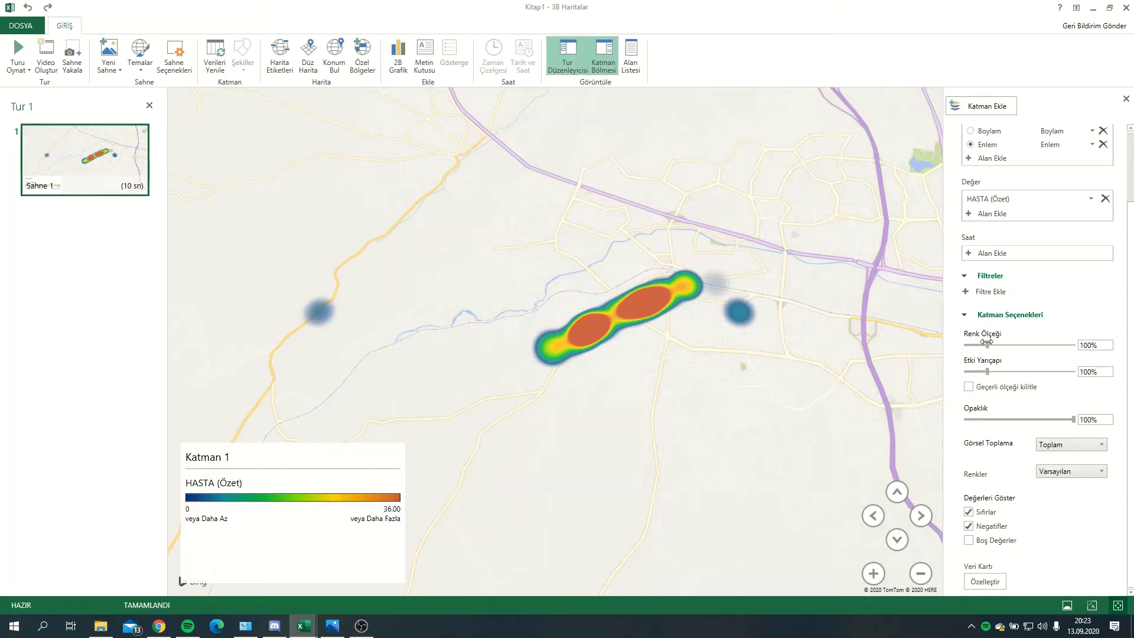
pyautogui.moveTo(987, 345)
pyautogui.mouseDown()
pyautogui.moveTo(976, 346)
pyautogui.moveTo(1001, 371)
pyautogui.mouseUp()
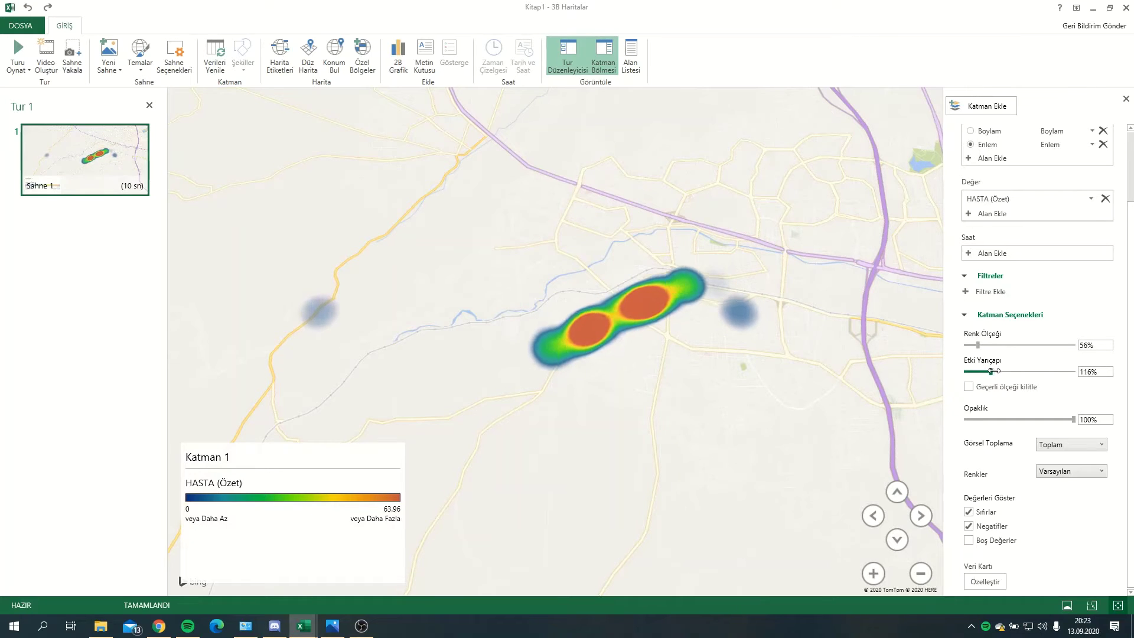
pyautogui.moveTo(1001, 371); pyautogui.dragTo(988, 370)
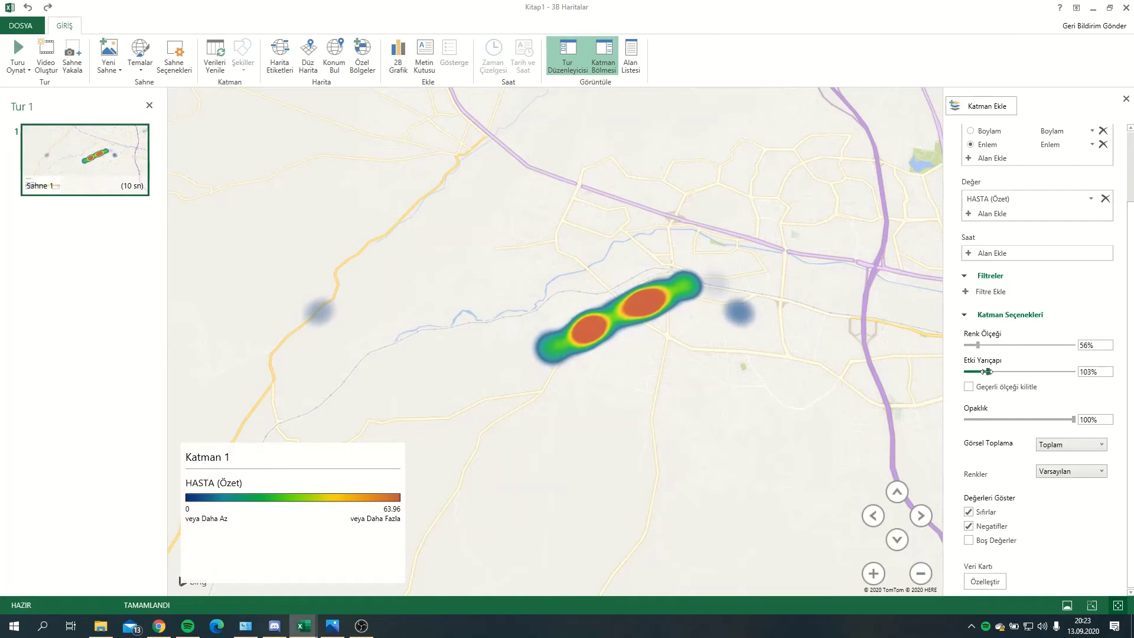
pyautogui.click(968, 386)
pyautogui.scroll(5, 620, 310)
# Step: Pan and zoom around the heat map and select the Katman 1 legend
pyautogui.moveTo(772, 329)
pyautogui.mouseDown()
pyautogui.moveTo(632, 322)
pyautogui.moveTo(767, 240)
pyautogui.mouseUp()
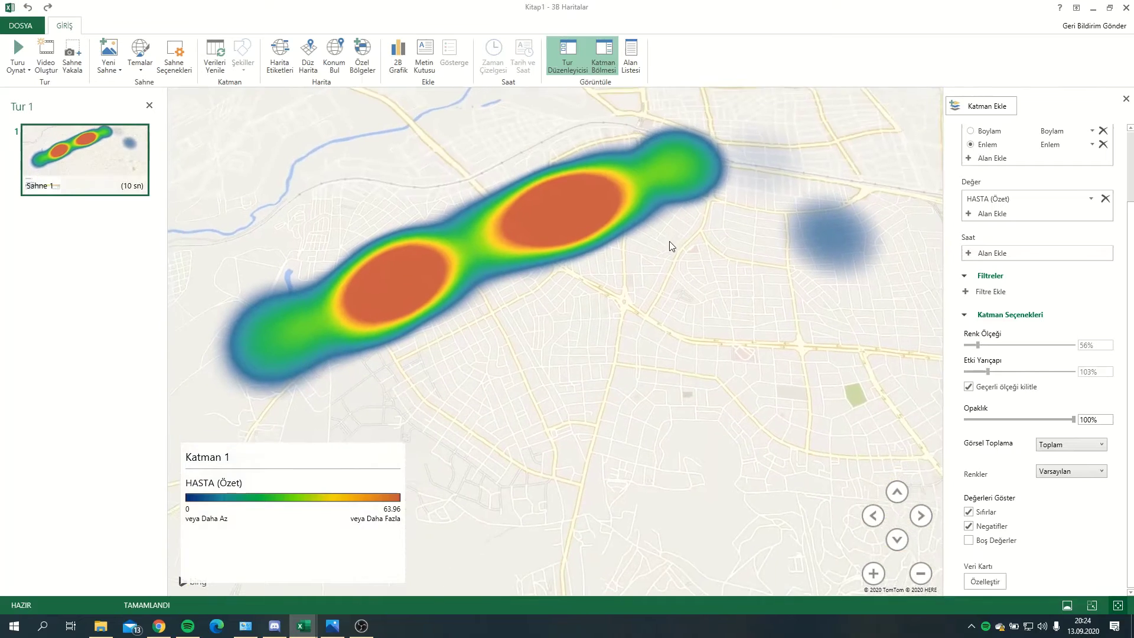
pyautogui.scroll(2, 713, 203)
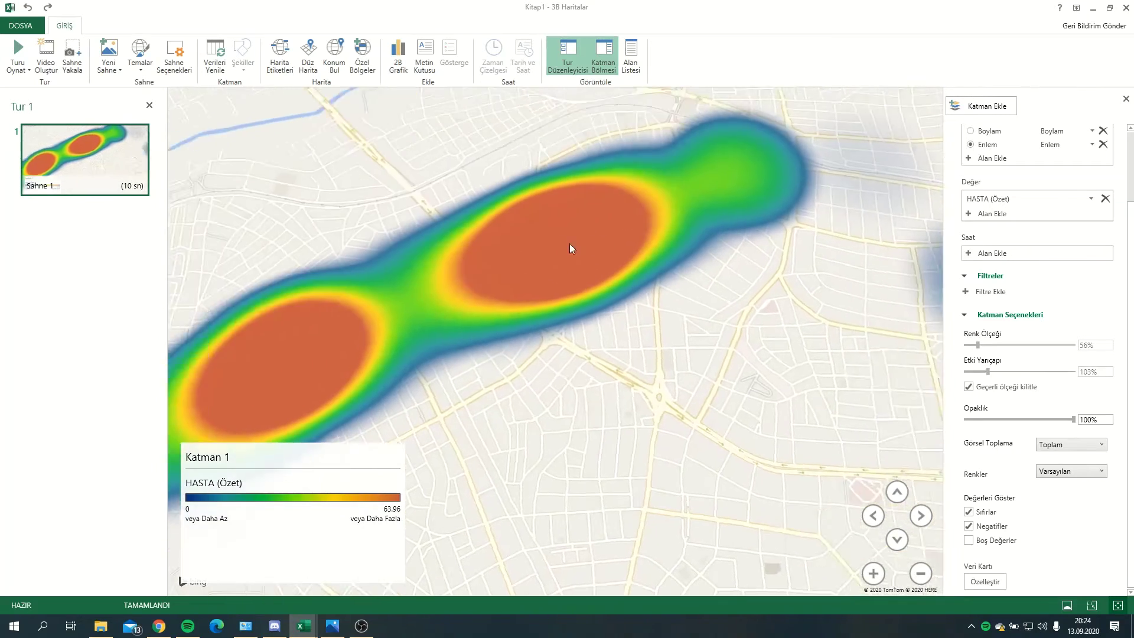
pyautogui.scroll(2, 694, 282)
pyautogui.scroll(-2, 536, 267)
pyautogui.scroll(1, 534, 254)
pyautogui.scroll(1, 591, 261)
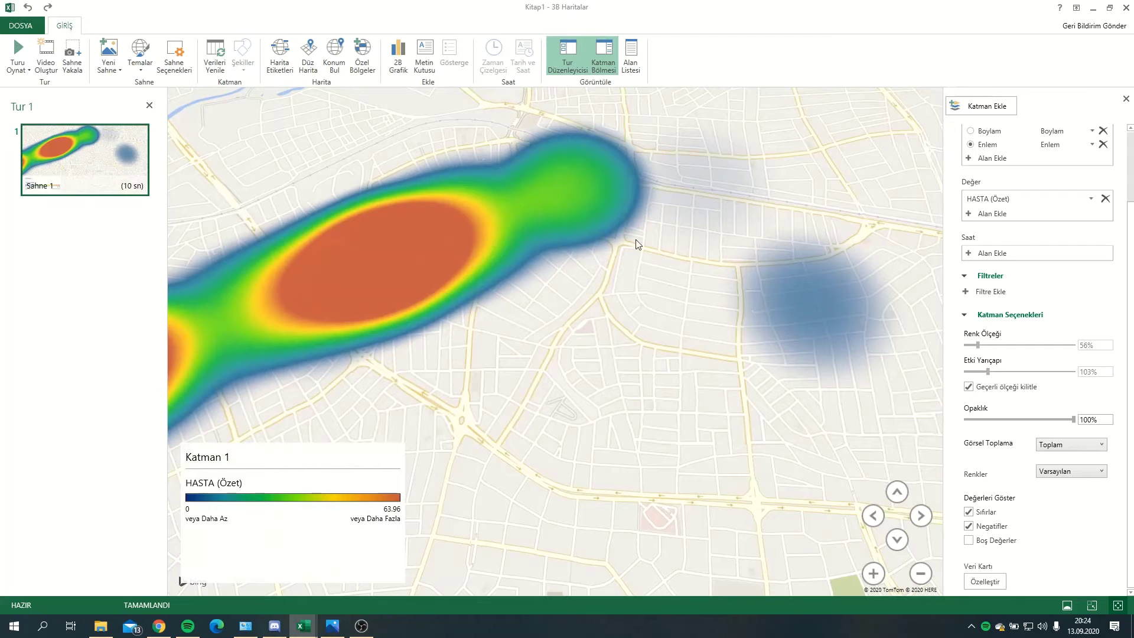
pyautogui.scroll(-2, 635, 239)
pyautogui.scroll(1, 405, 258)
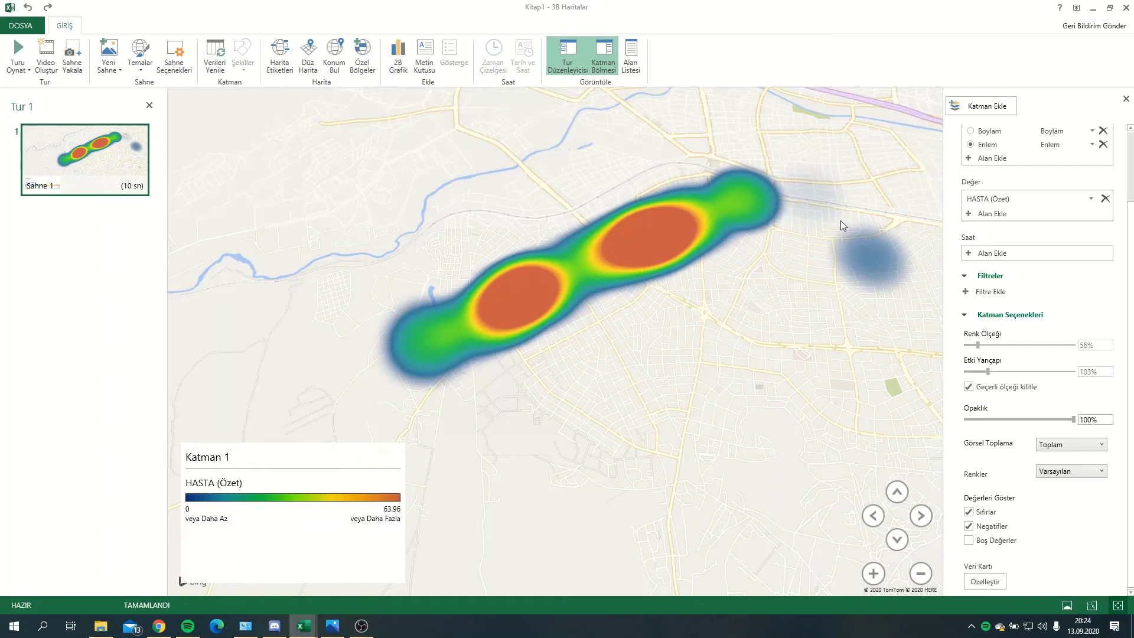
pyautogui.click(333, 460)
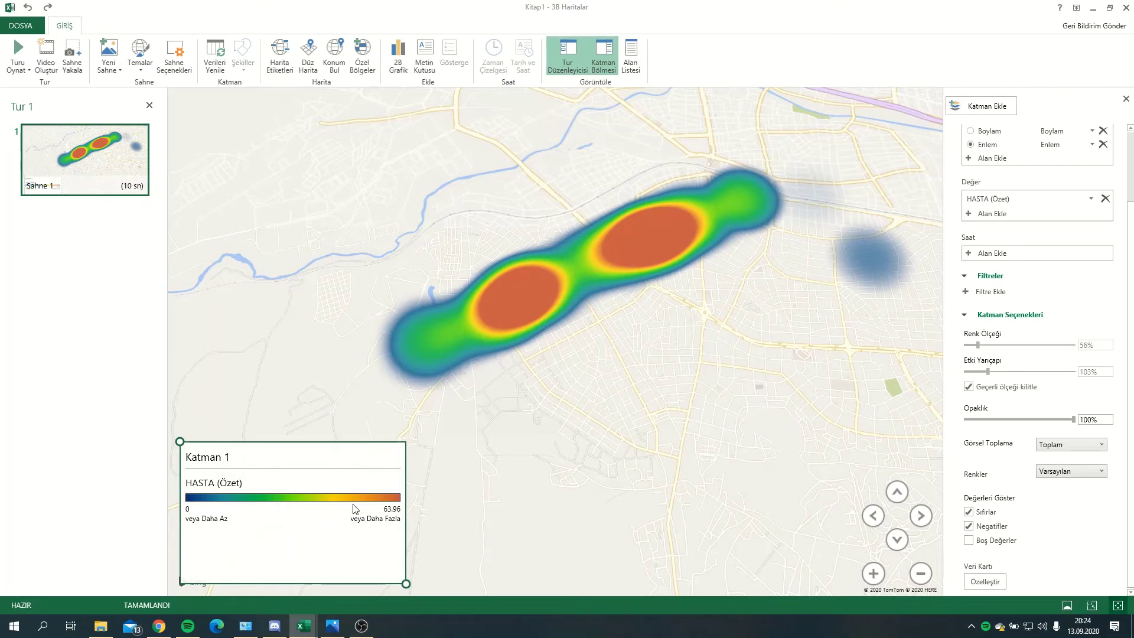
pyautogui.scroll(-2, 661, 233)
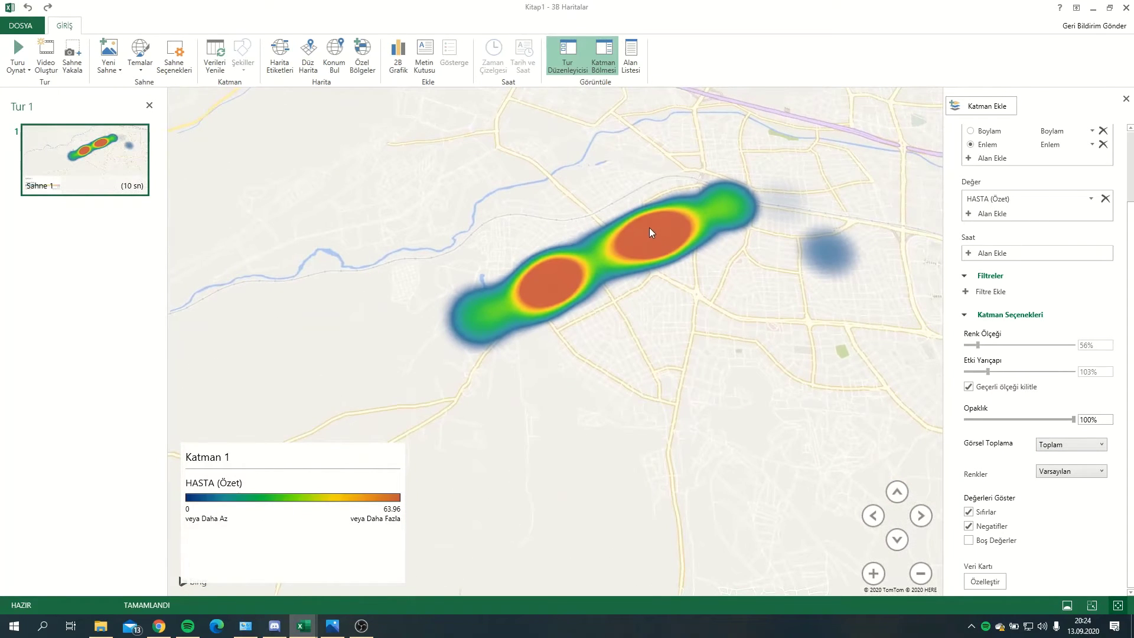
pyautogui.scroll(-2, 643, 191)
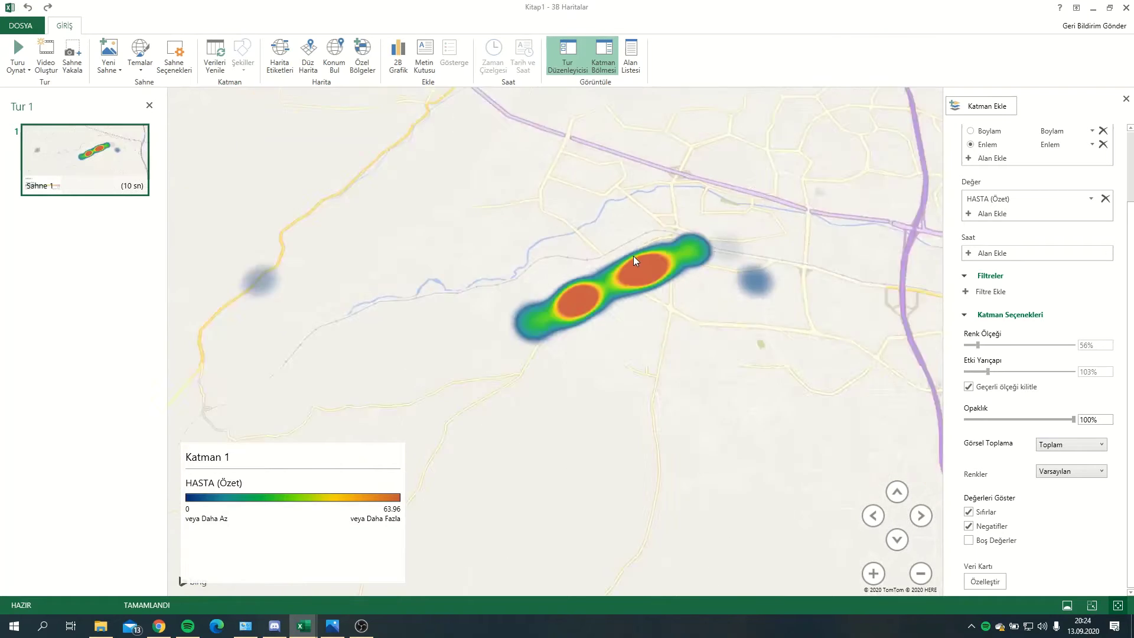
pyautogui.scroll(2, 630, 268)
pyautogui.scroll(1, 697, 249)
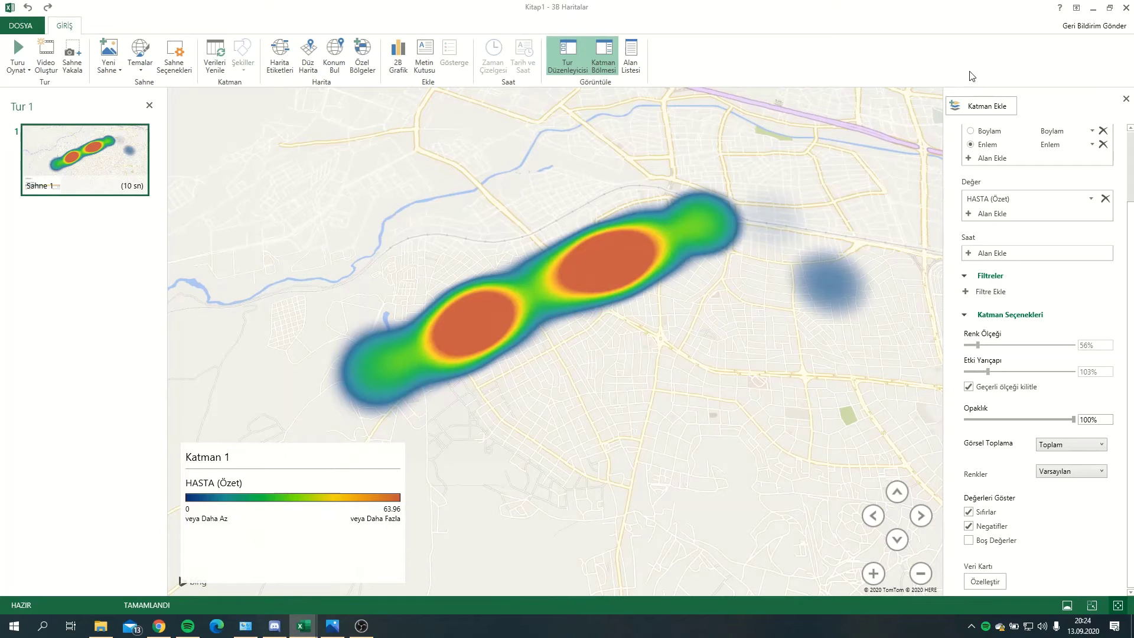
# Step: Close 3D Maps, deselect the data on the sheet, and open deprem-tehlike.jpg in Photos
pyautogui.click(1126, 13)
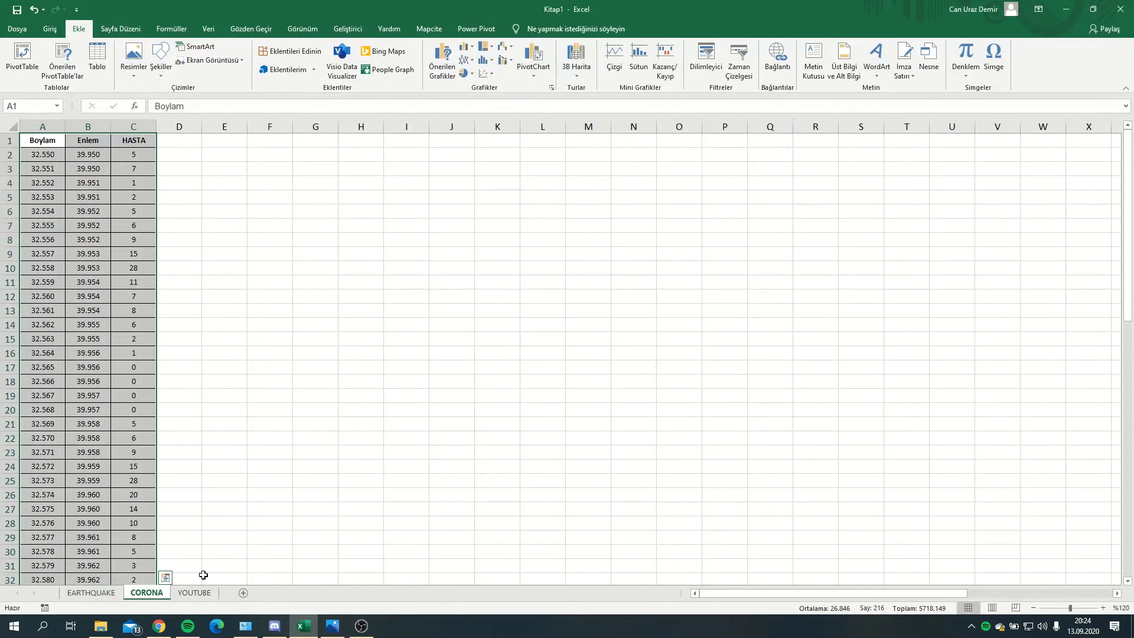
pyautogui.click(224, 384)
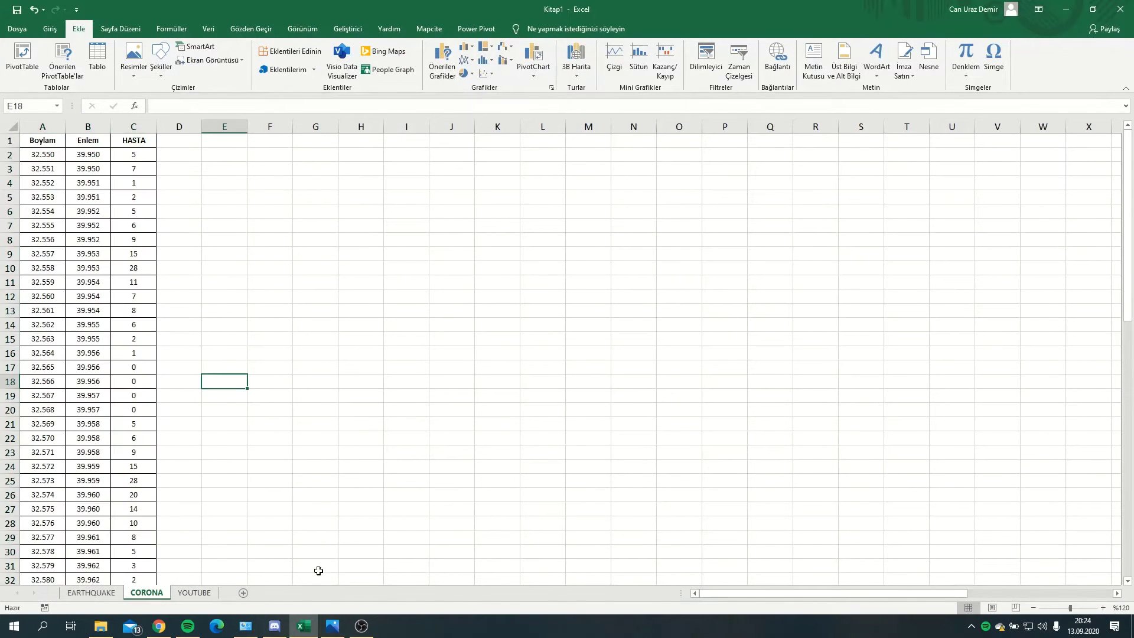
pyautogui.click(333, 626)
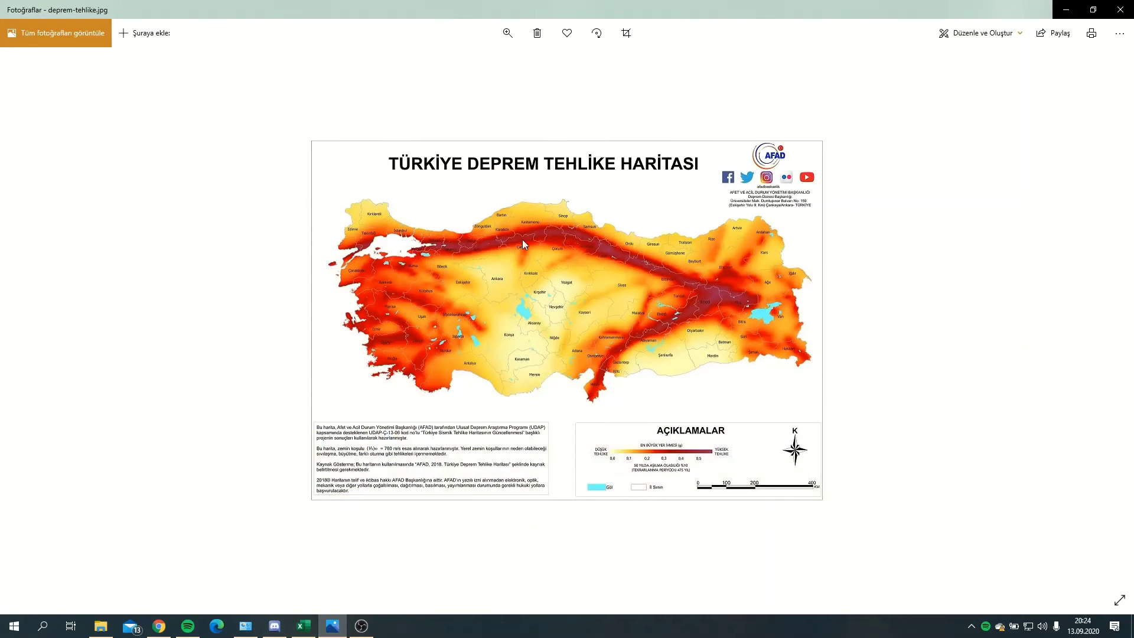
# Step: Zoom into the earthquake hazard map image for a closer look, then close Photos
pyautogui.scroll(3, 518, 262)
pyautogui.moveTo(554, 279); pyautogui.dragTo(554, 246)
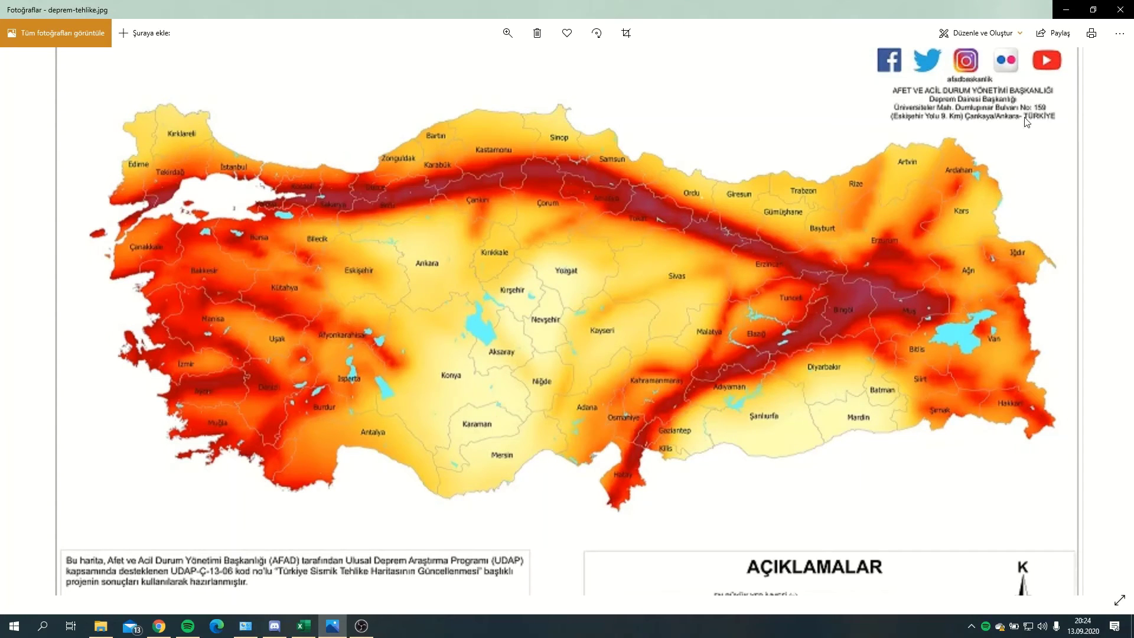
pyautogui.click(1120, 10)
# Step: Switch to the EARTHQUAKE sheet and select the table A1:R down to row 14037
pyautogui.click(92, 593)
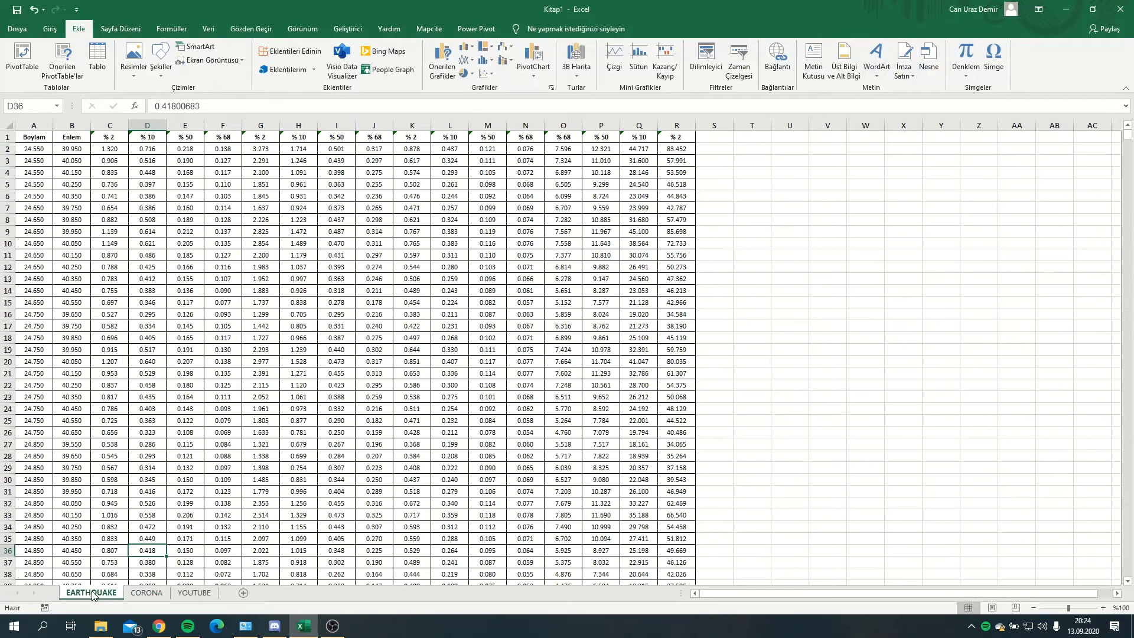
pyautogui.click(820, 315)
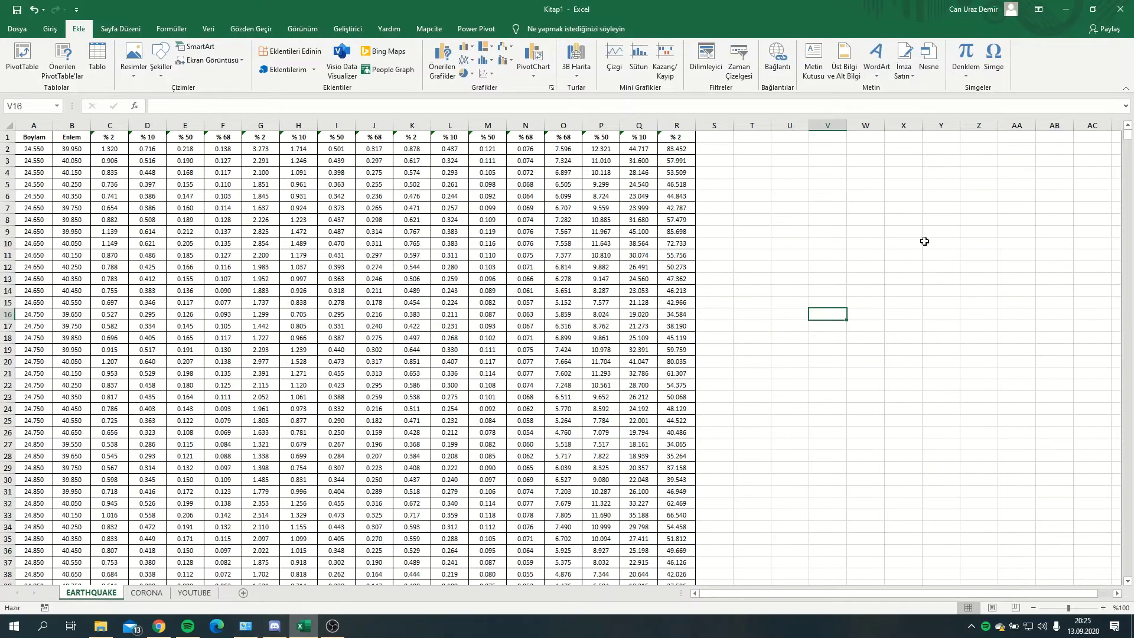
pyautogui.moveTo(1130, 138); pyautogui.dragTo(1121, 91)
pyautogui.moveTo(23, 137); pyautogui.dragTo(667, 138)
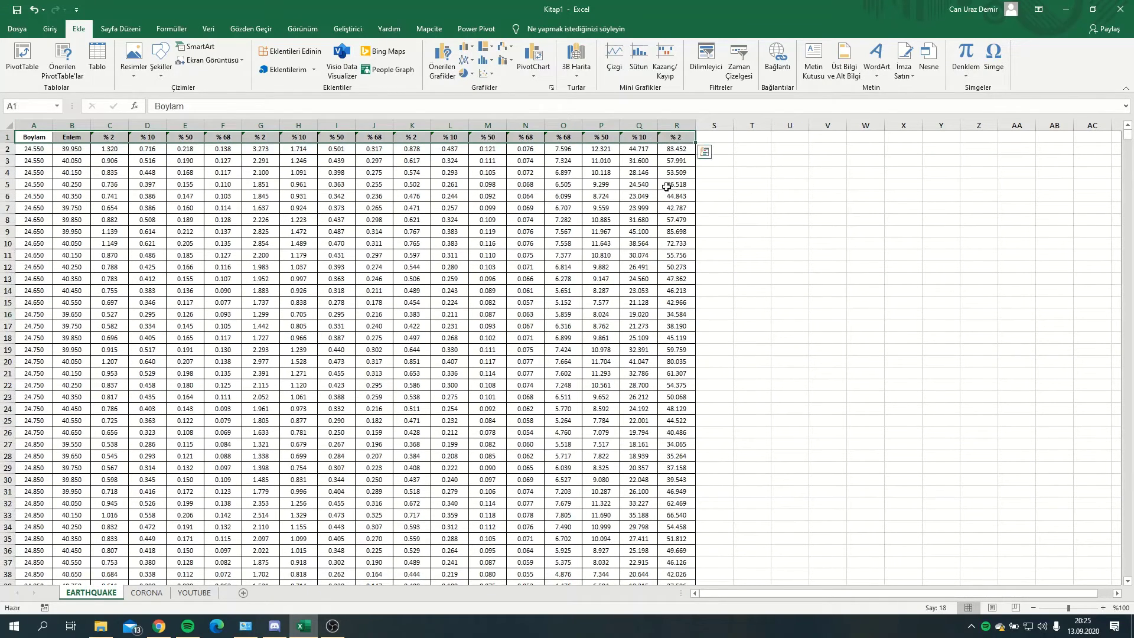
pyautogui.hotkey('ctrl', 'shift', 'Down')
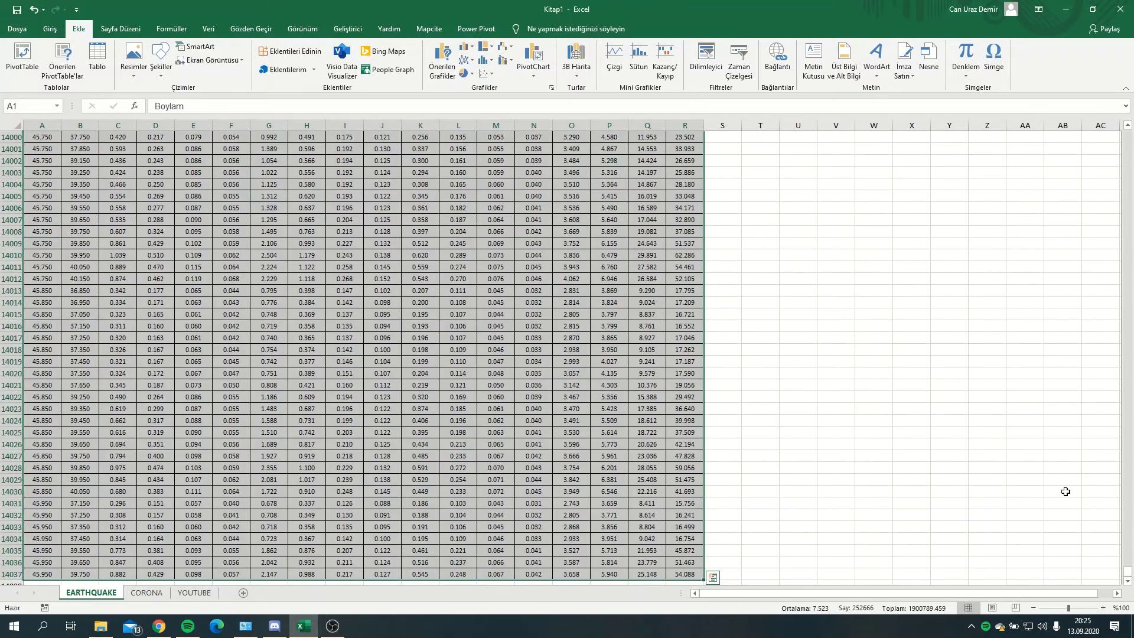
pyautogui.moveTo(1128, 573); pyautogui.dragTo(1128, 134)
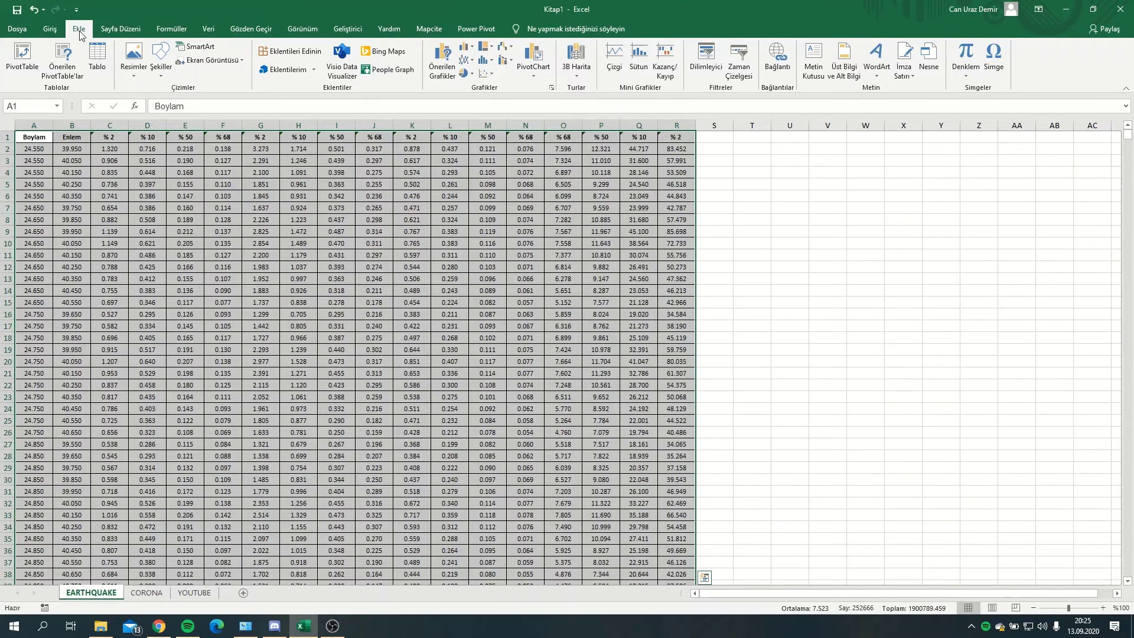
# Step: Launch 3D Maps in a new tour and add Boylam as a location field
pyautogui.click(577, 67)
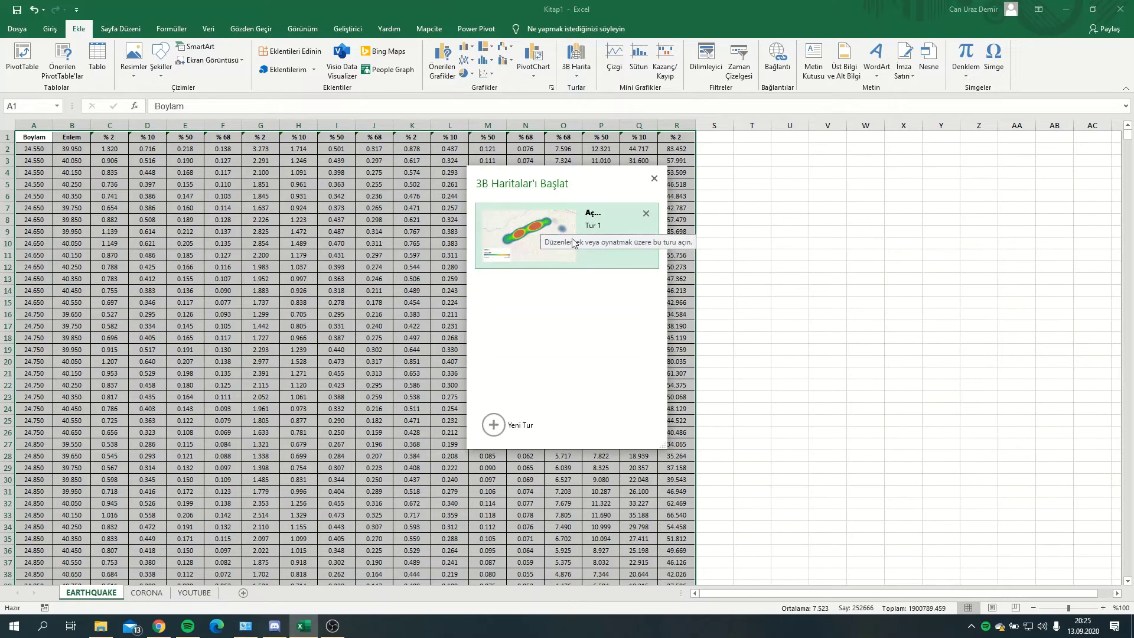
pyautogui.click(493, 425)
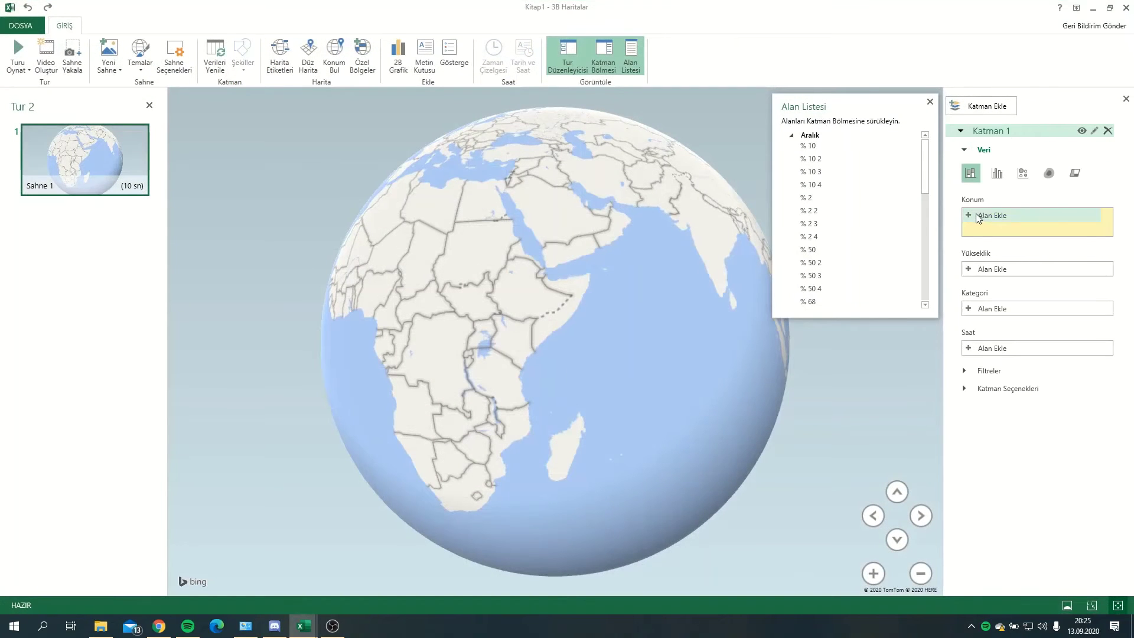
pyautogui.click(977, 216)
pyautogui.click(1089, 345)
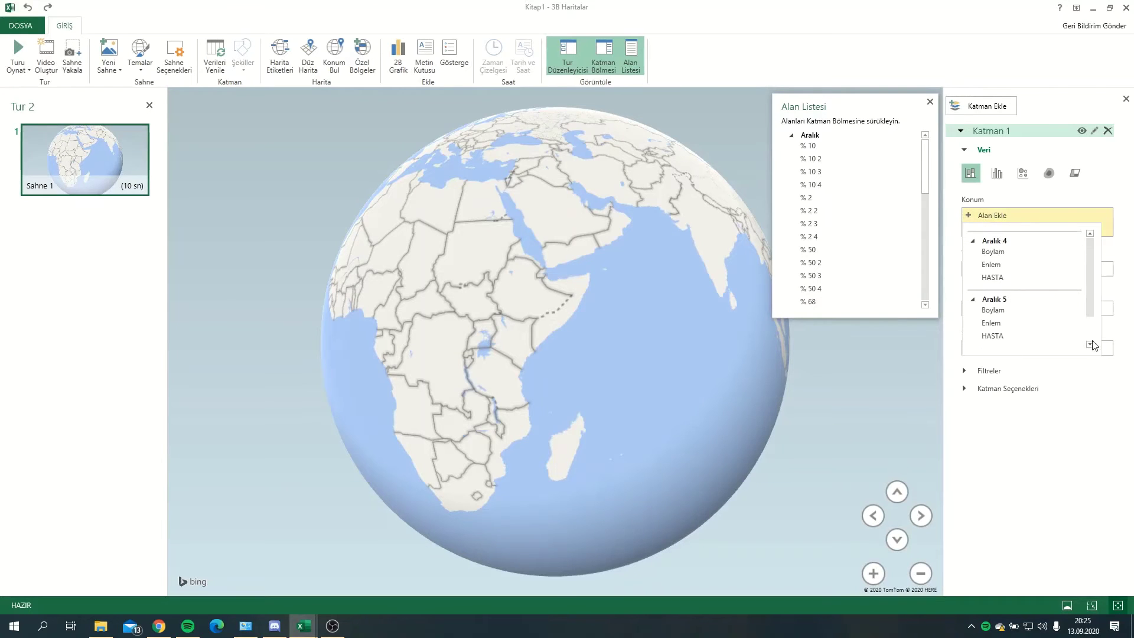
pyautogui.scroll(1, 1092, 324)
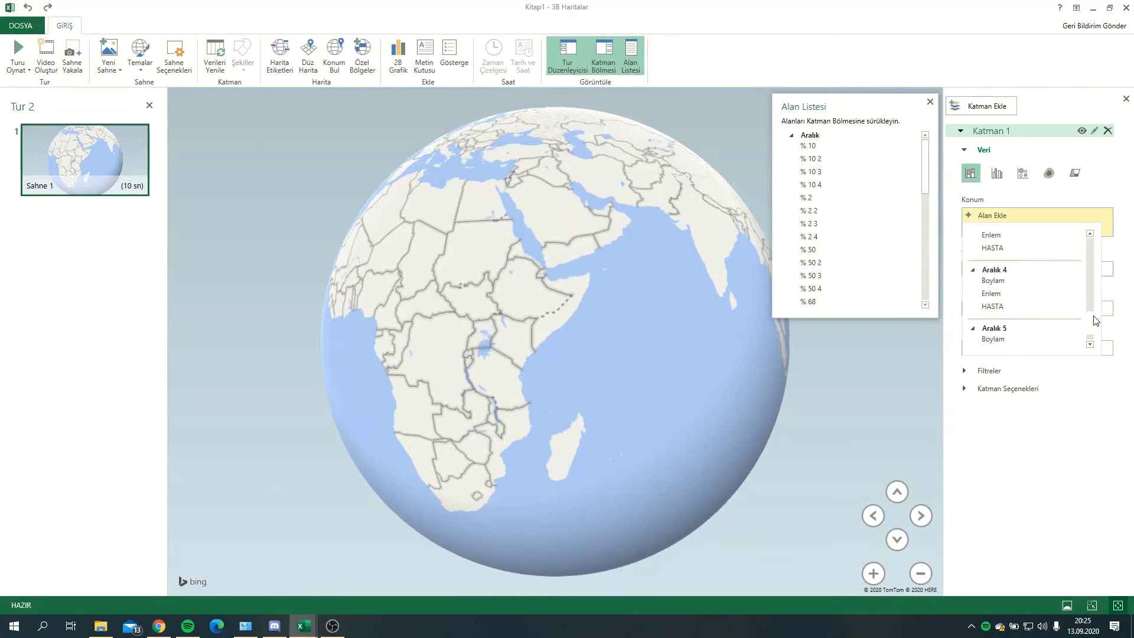
pyautogui.scroll(1, 1092, 313)
pyautogui.scroll(1, 1093, 301)
pyautogui.scroll(1, 1093, 290)
pyautogui.scroll(1, 1094, 290)
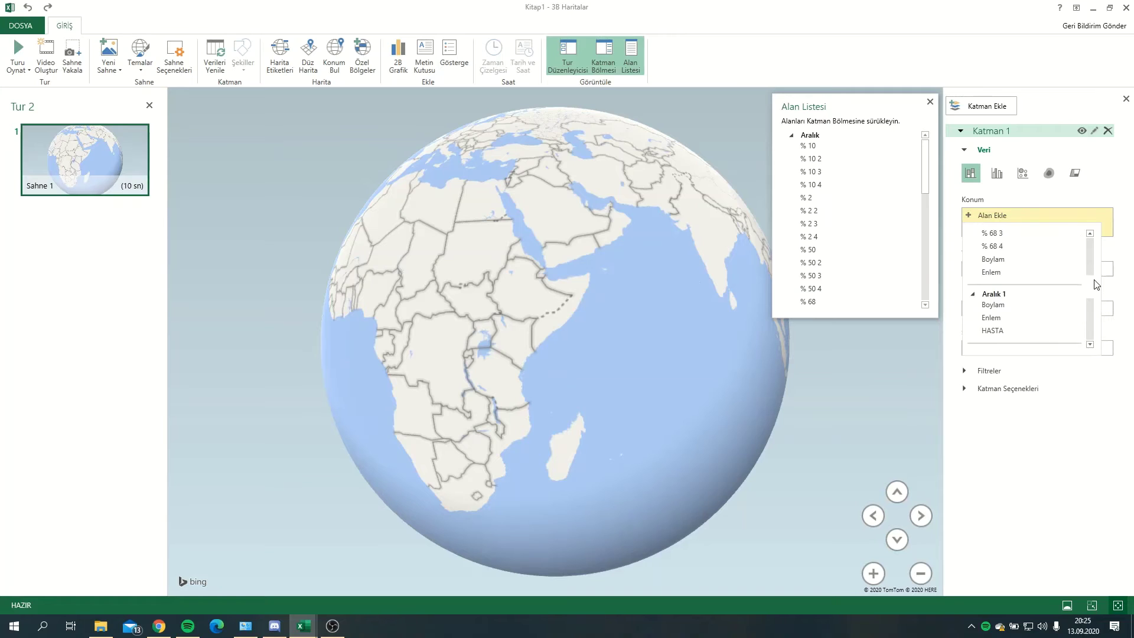
pyautogui.scroll(1, 1093, 277)
pyautogui.scroll(1, 1092, 263)
pyautogui.scroll(1, 1091, 271)
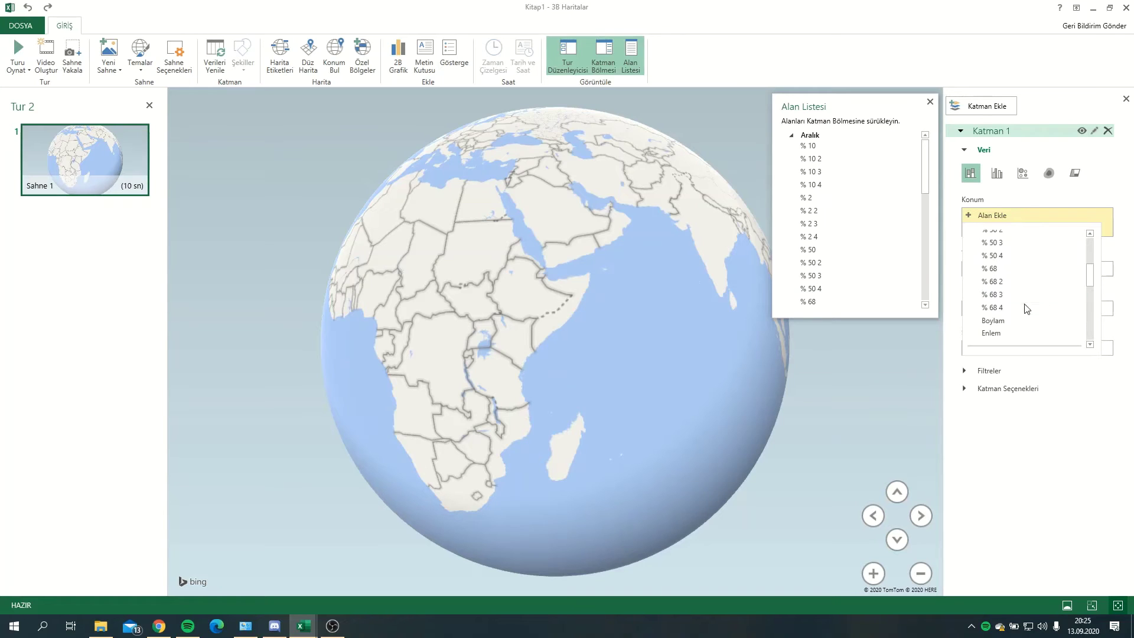
pyautogui.click(992, 335)
# Step: Add Enlem as the second location field
pyautogui.click(989, 229)
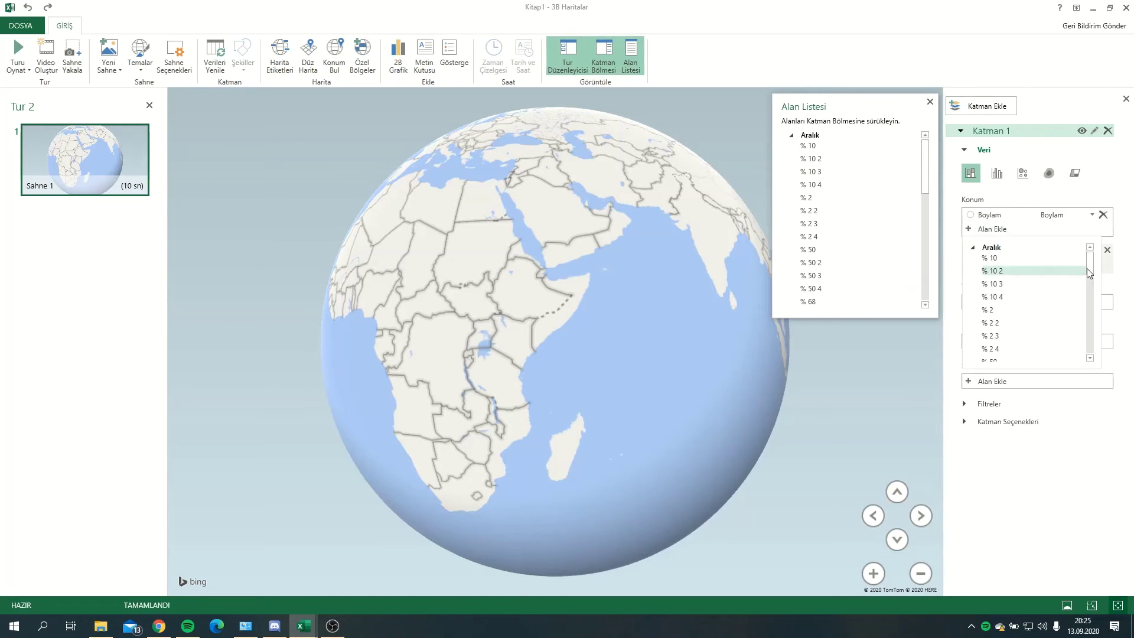
pyautogui.scroll(-1, 1087, 268)
pyautogui.scroll(-2, 1087, 290)
pyautogui.scroll(-2, 1087, 301)
pyautogui.click(992, 313)
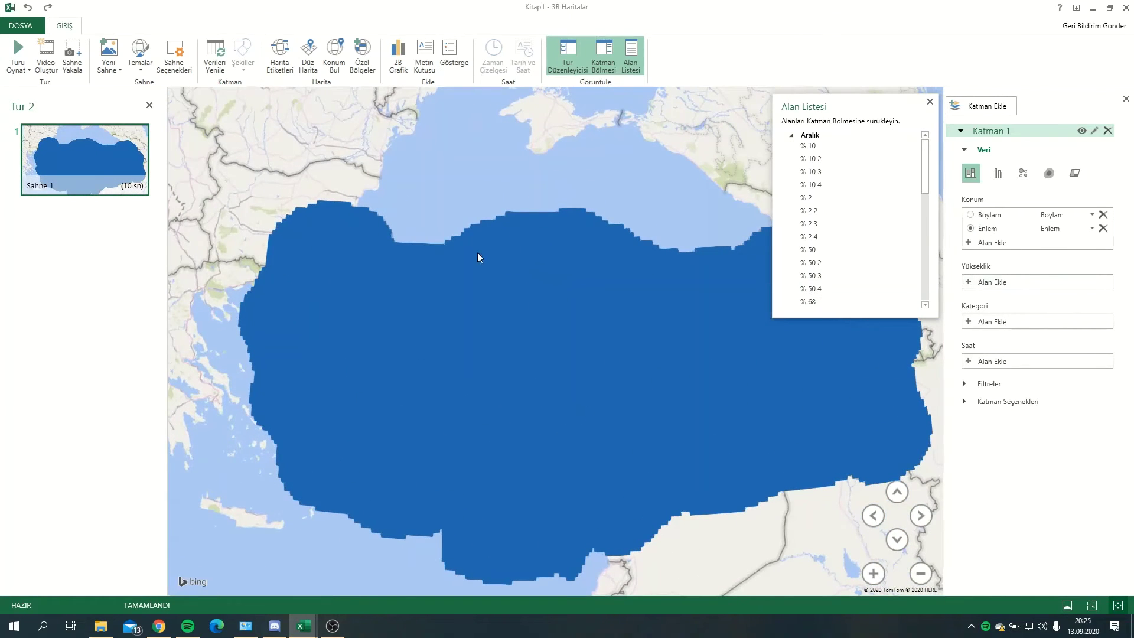
# Step: Use the % 2 field as the height and render it as a heat map over Turkey
pyautogui.click(1021, 287)
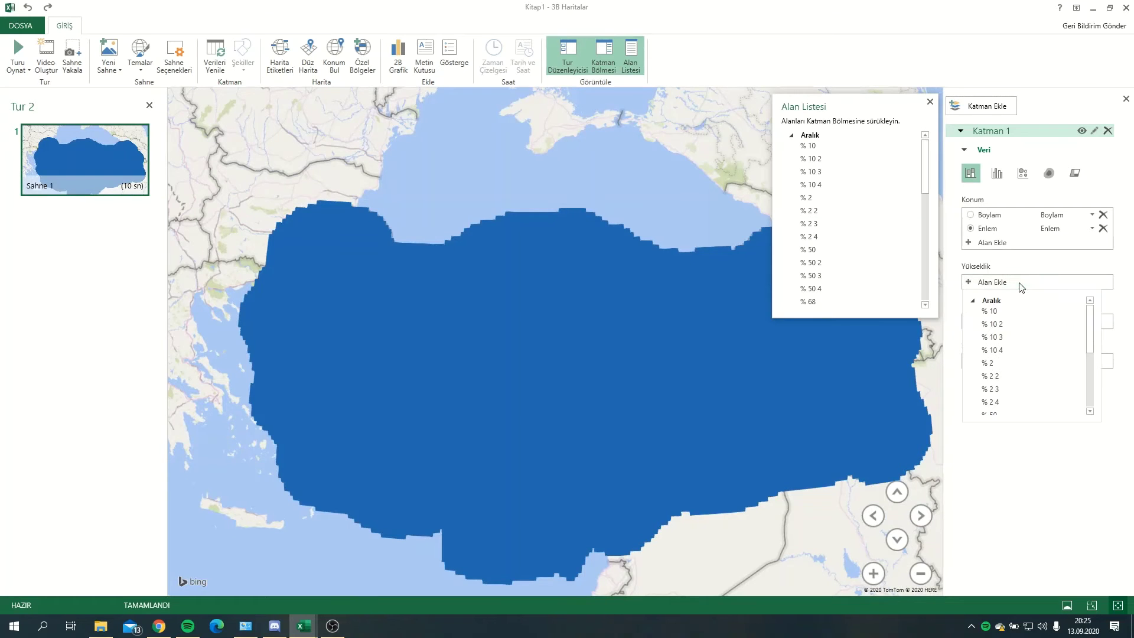
pyautogui.click(998, 362)
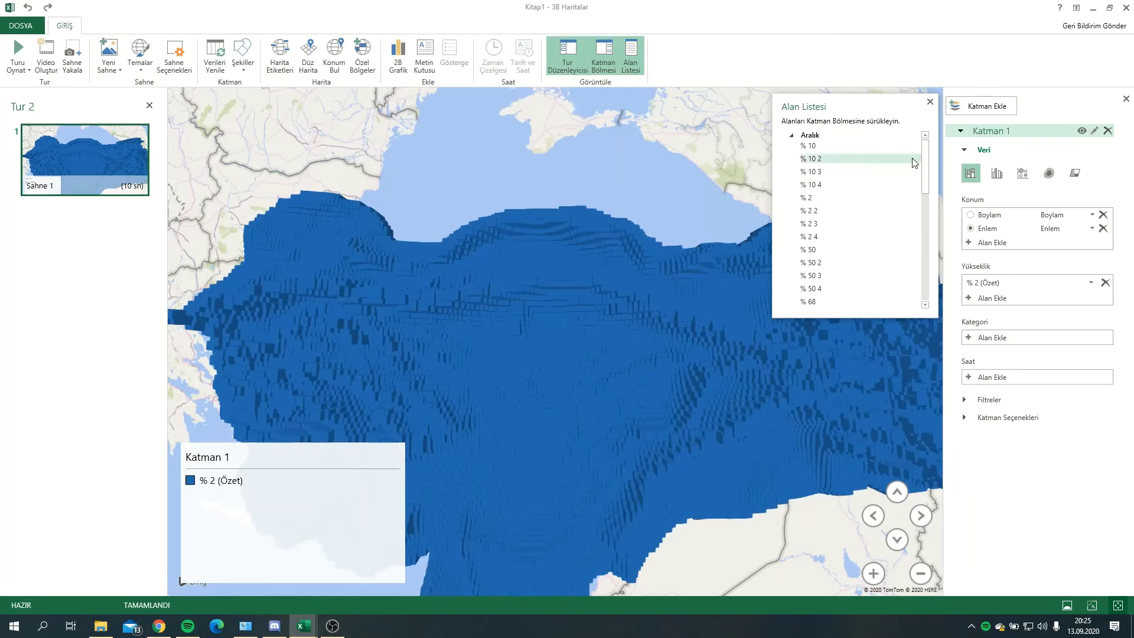
pyautogui.click(929, 102)
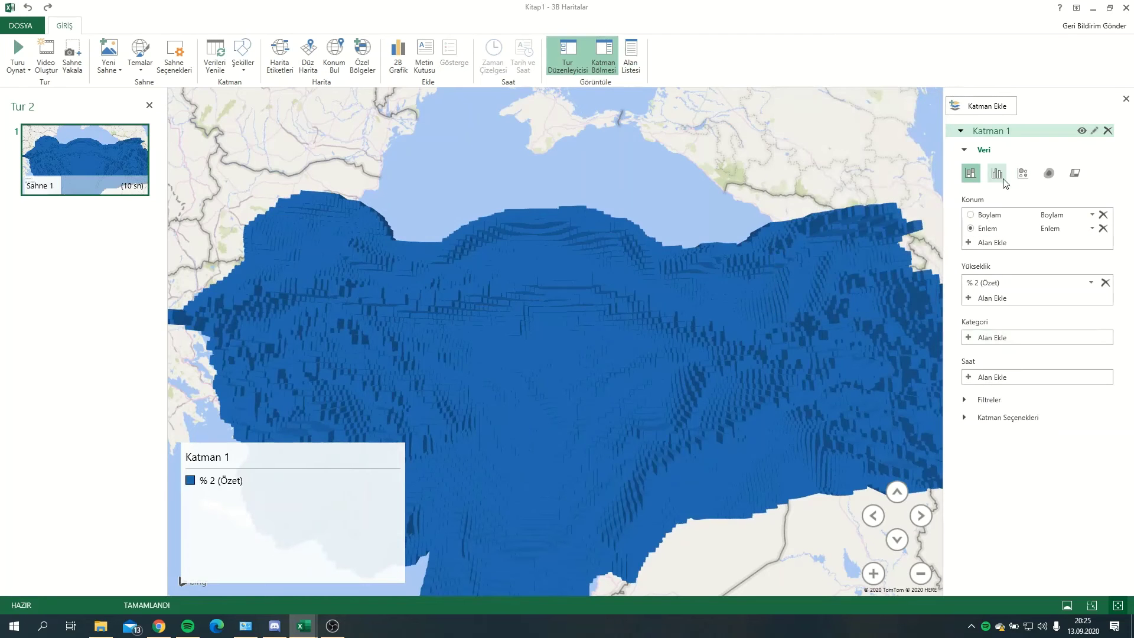
pyautogui.click(1048, 173)
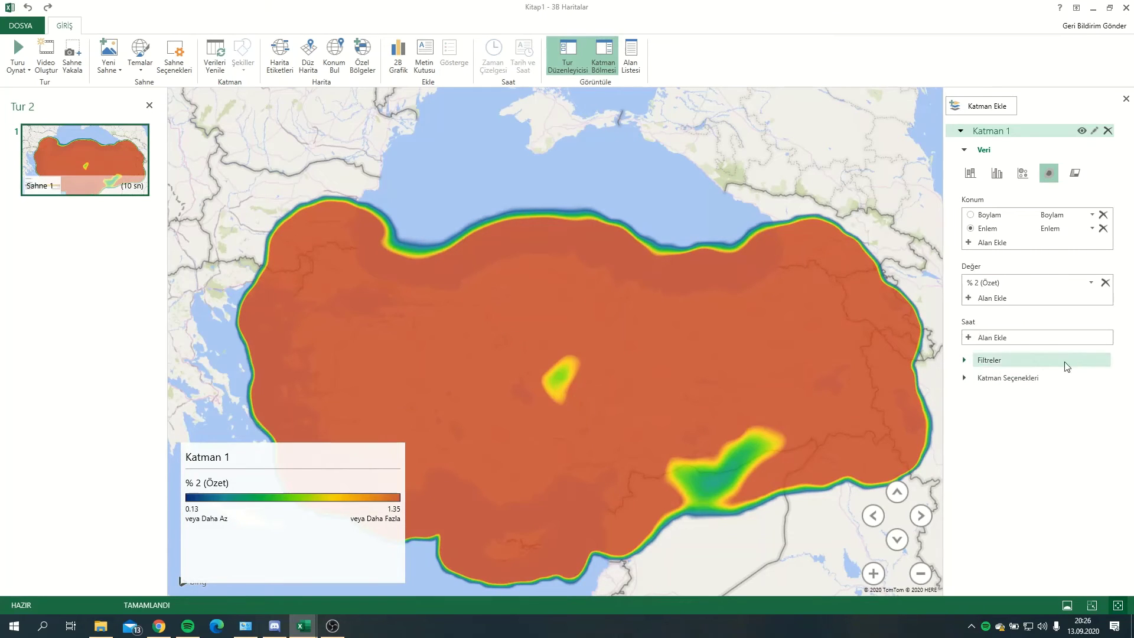
# Step: Set the heat map colour scale to 141% and radius of influence to 32%, with the scale locked
pyautogui.click(963, 361)
pyautogui.click(968, 400)
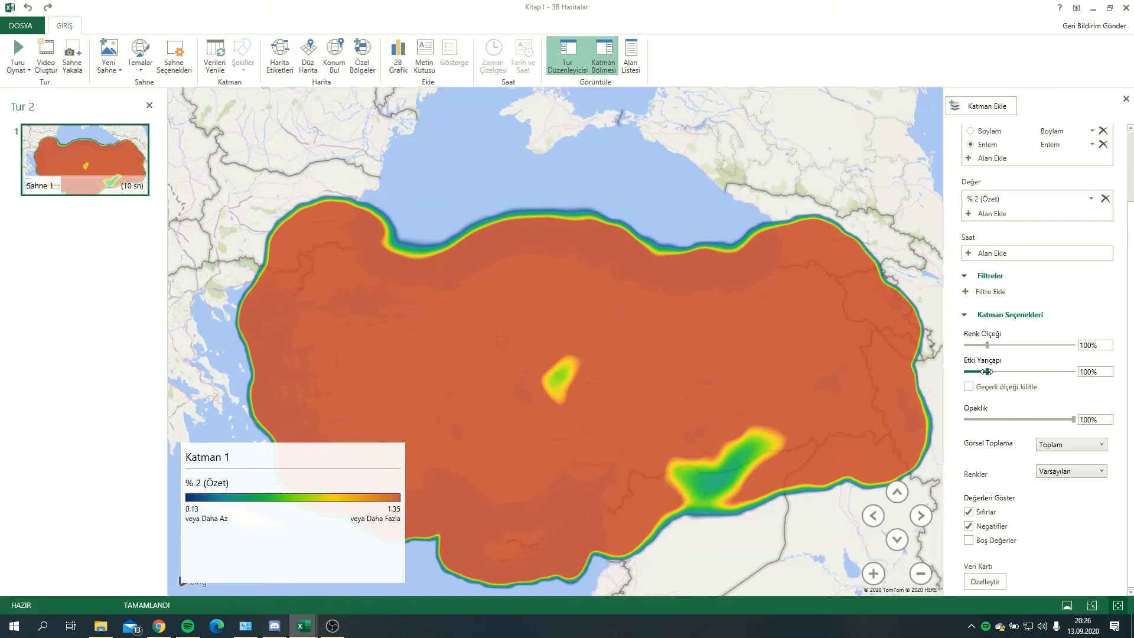
pyautogui.moveTo(986, 371)
pyautogui.mouseDown()
pyautogui.moveTo(971, 371)
pyautogui.moveTo(992, 345)
pyautogui.mouseUp()
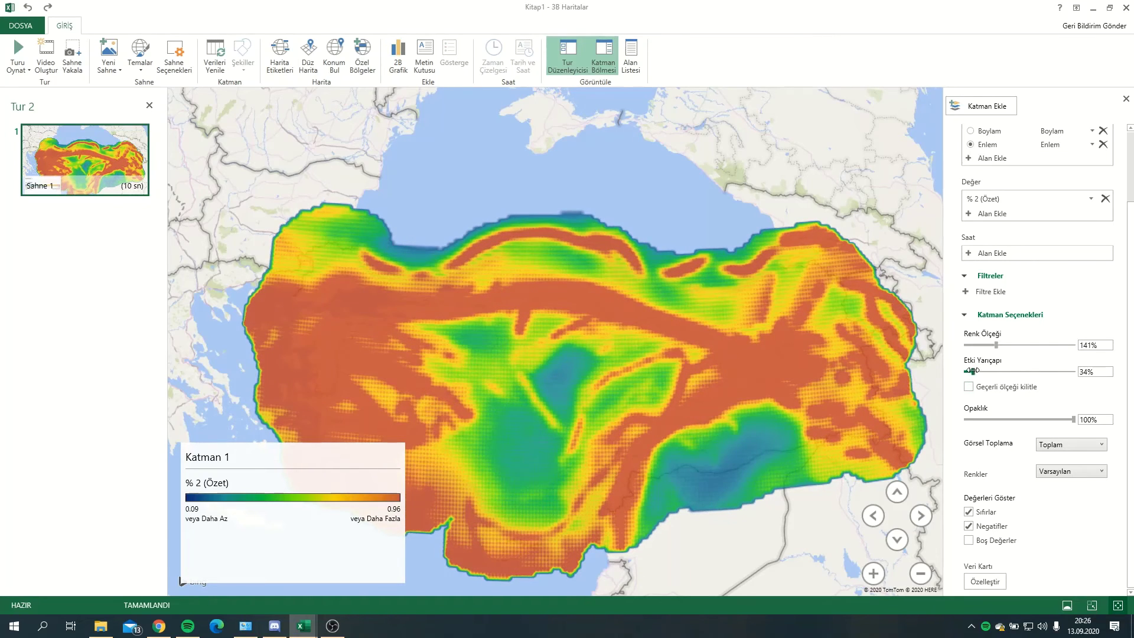
pyautogui.moveTo(972, 371); pyautogui.dragTo(974, 370)
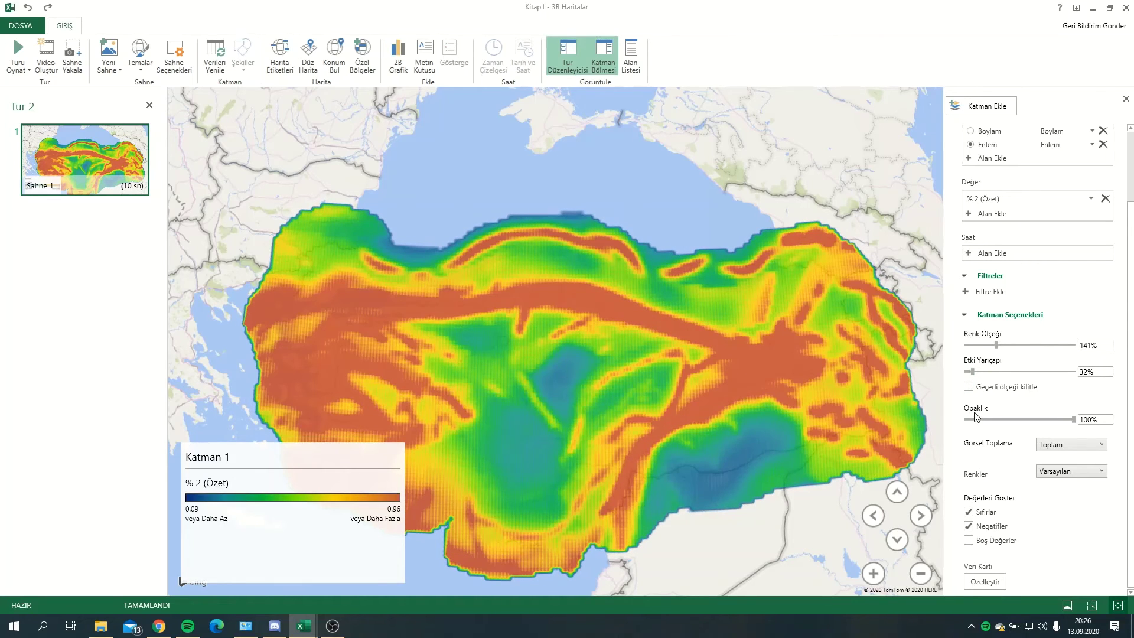
pyautogui.click(968, 387)
# Step: Shrink the Katman 1 legend and move it to the map's bottom-left corner
pyautogui.click(362, 487)
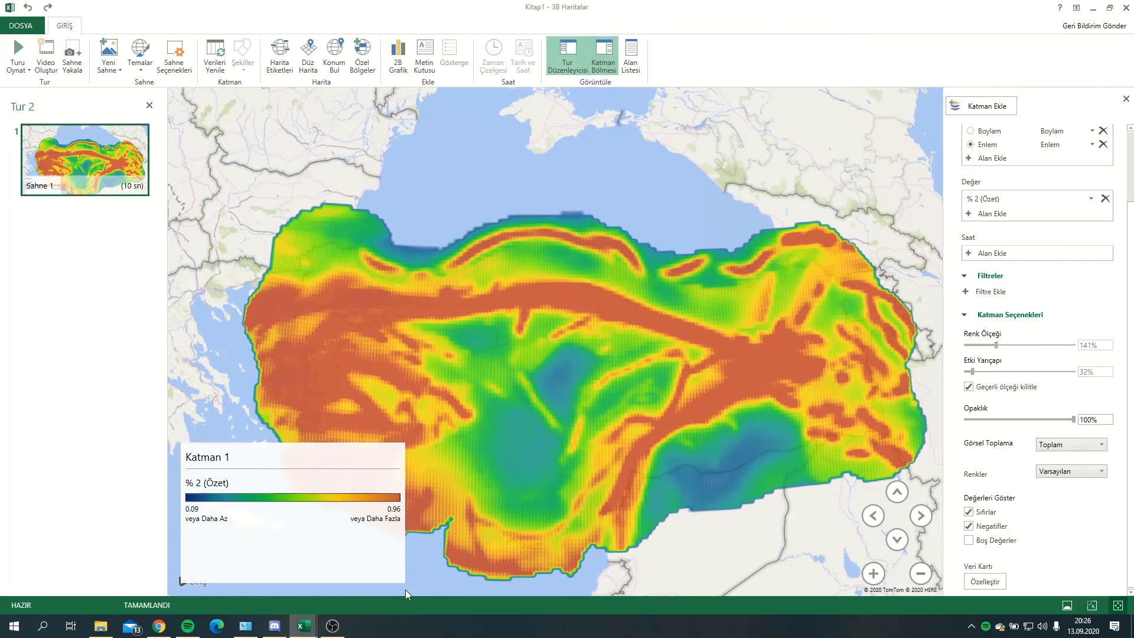
pyautogui.moveTo(406, 583); pyautogui.dragTo(341, 538)
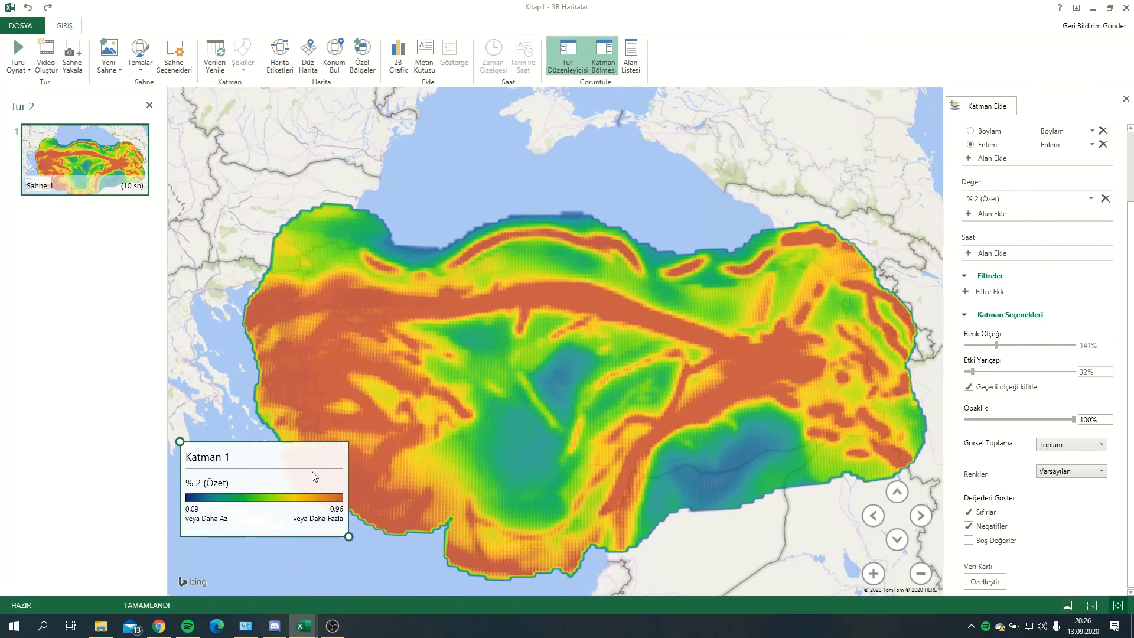
pyautogui.moveTo(312, 459); pyautogui.dragTo(300, 515)
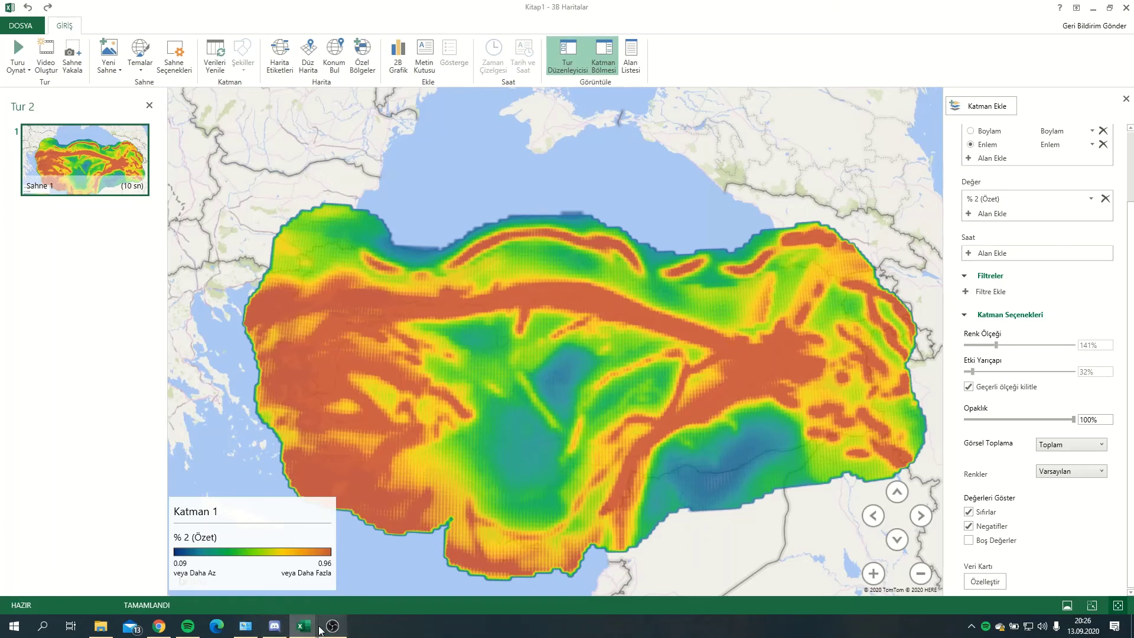
# Step: Compare against the earthquake hazard reference image in Photos, then return to the 3D map
pyautogui.click(1092, 12)
pyautogui.click(1092, 12)
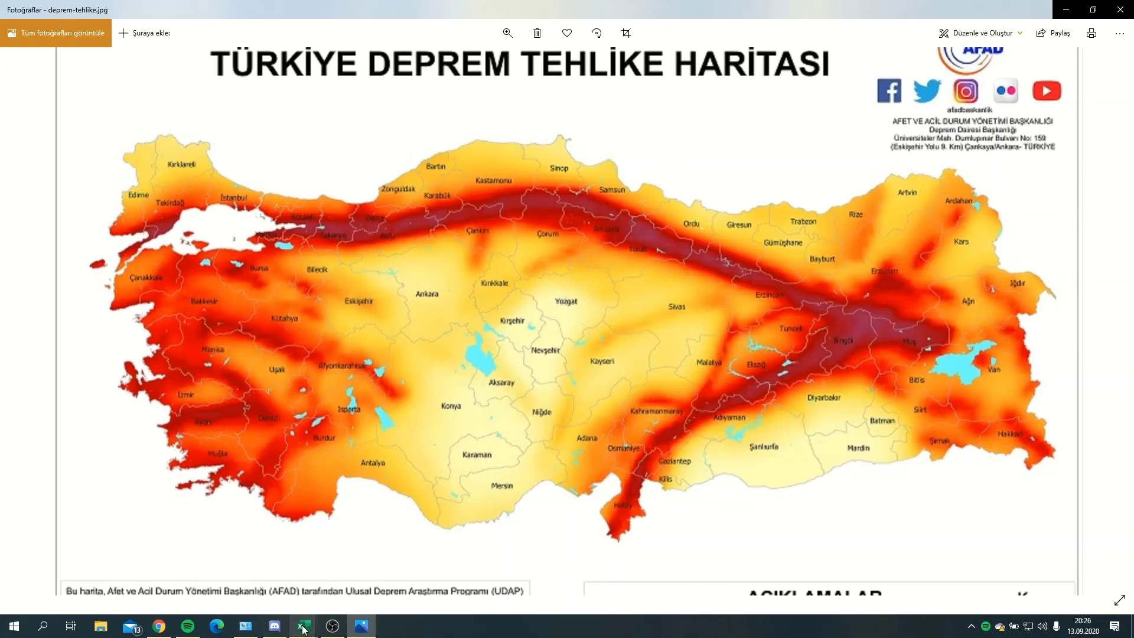
pyautogui.moveTo(301, 626)
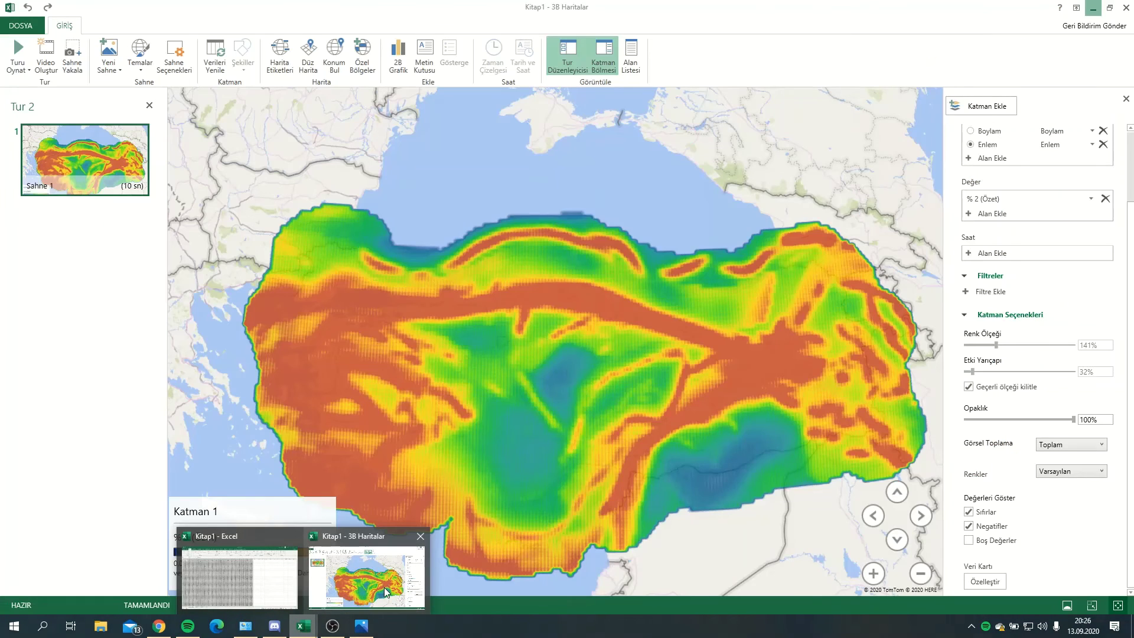
pyautogui.click(377, 589)
# Step: Lower the heat map opacity to 83% so Turkey's borders and roads show through
pyautogui.moveTo(697, 392); pyautogui.dragTo(746, 363)
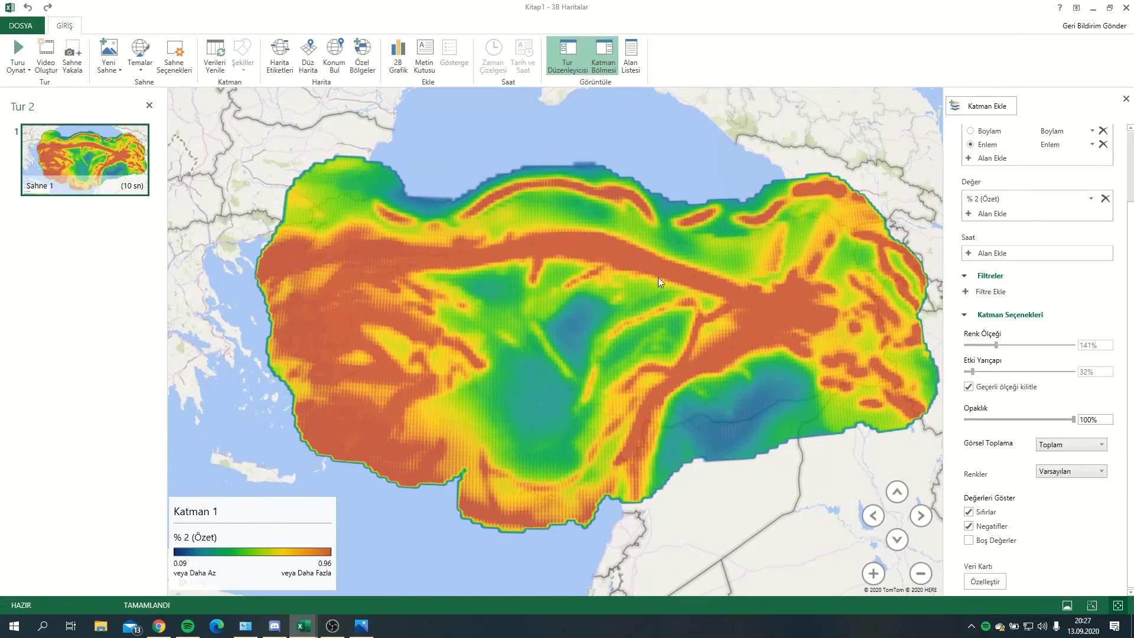
pyautogui.scroll(5, 420, 247)
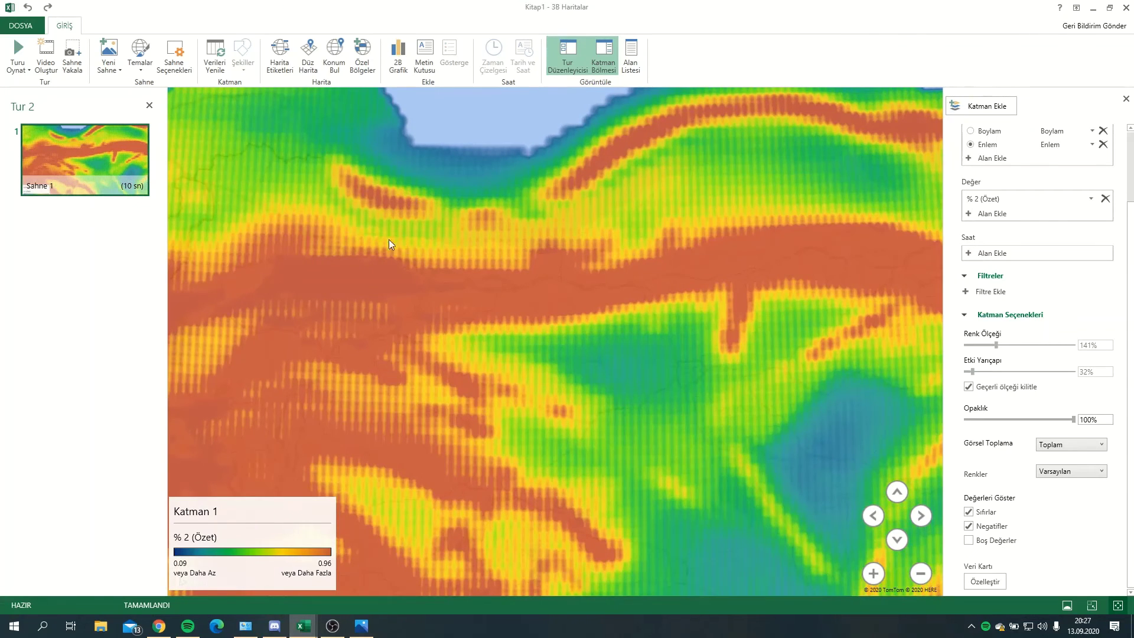
pyautogui.scroll(5, 391, 257)
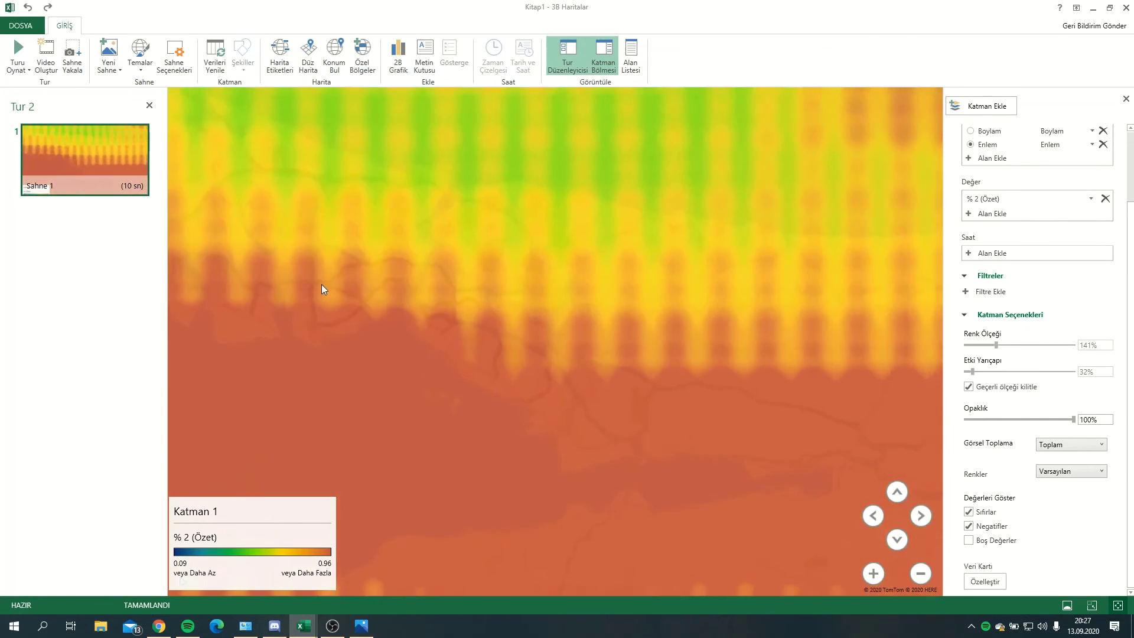
pyautogui.scroll(3, 382, 305)
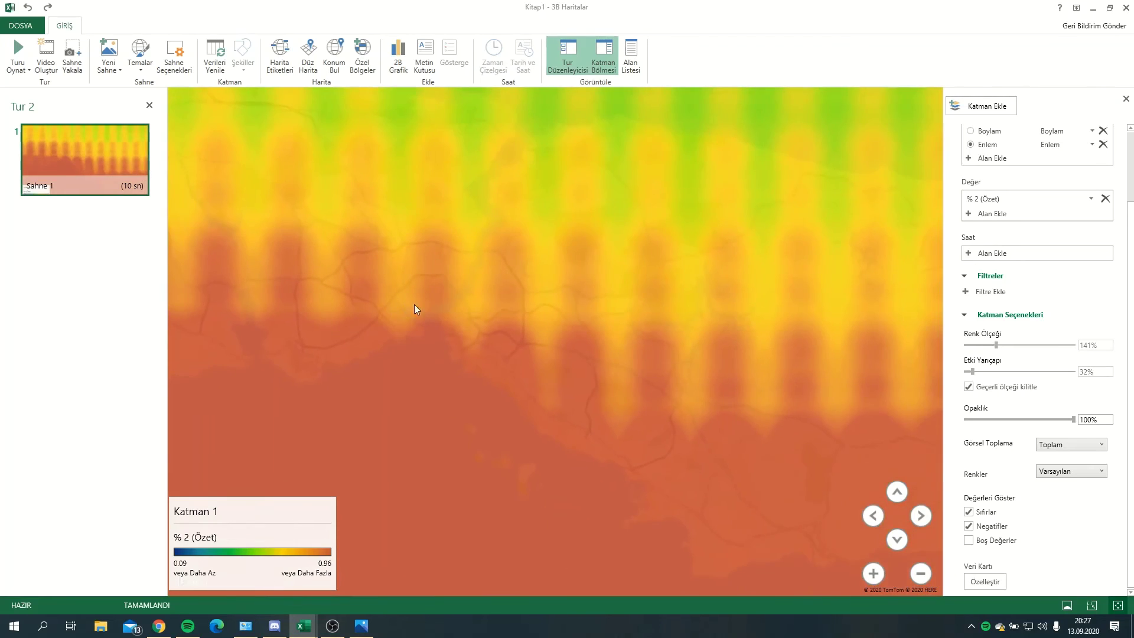
pyautogui.moveTo(527, 277)
pyautogui.mouseDown()
pyautogui.moveTo(611, 306)
pyautogui.moveTo(570, 346)
pyautogui.mouseUp()
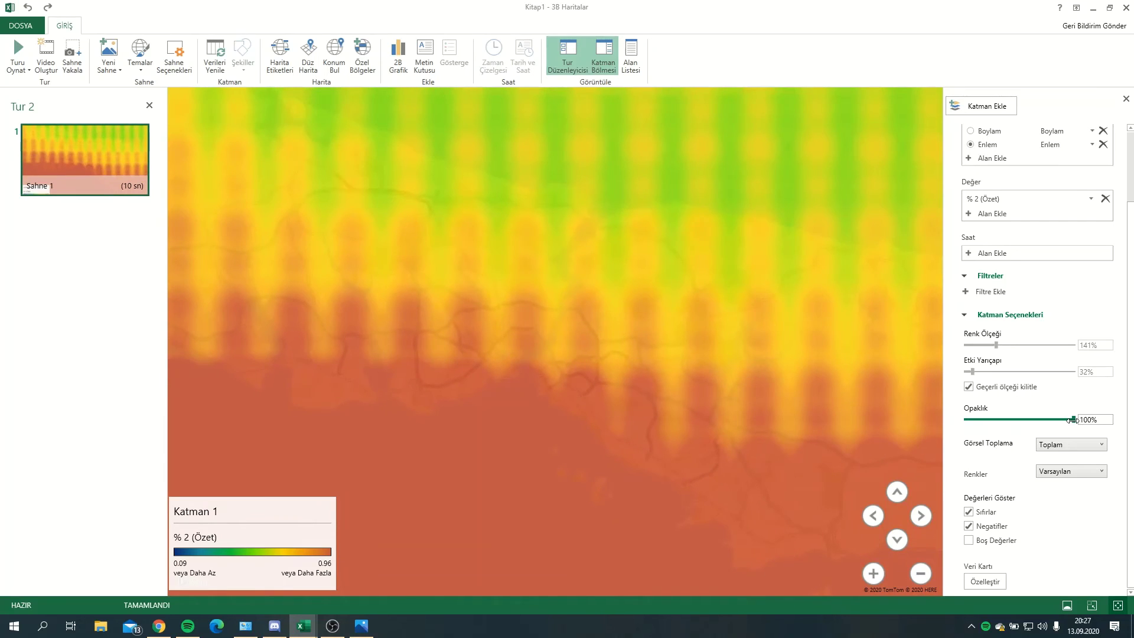
pyautogui.moveTo(1073, 420)
pyautogui.mouseDown()
pyautogui.moveTo(1007, 428)
pyautogui.moveTo(1054, 428)
pyautogui.mouseUp()
pyautogui.scroll(-3, 692, 379)
pyautogui.scroll(-3, 536, 353)
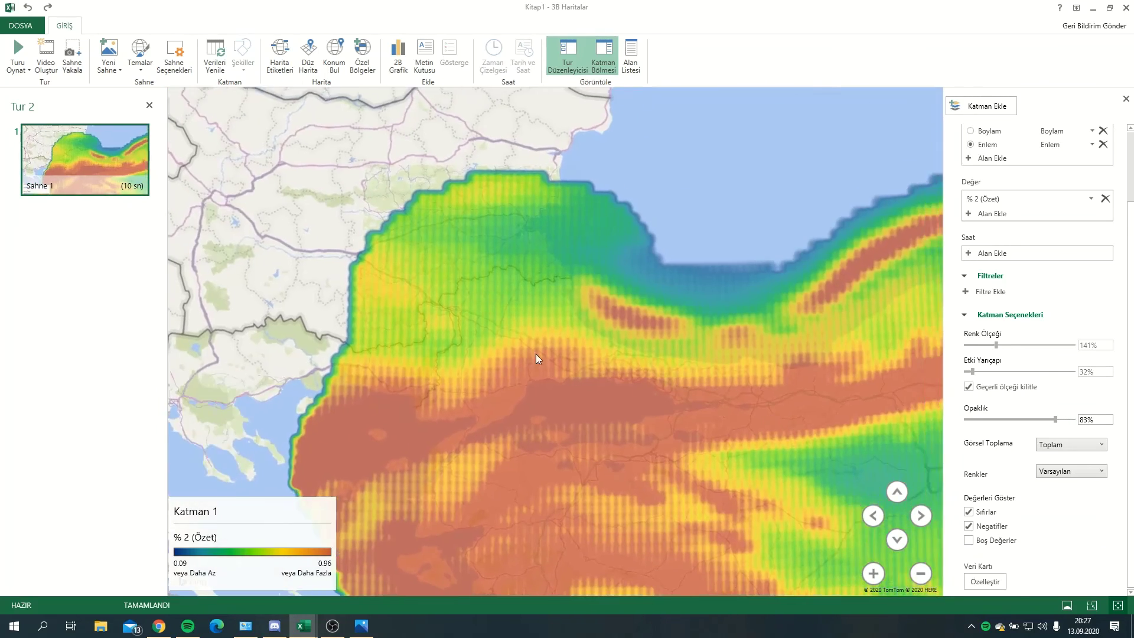
pyautogui.scroll(-2, 710, 350)
pyautogui.moveTo(788, 372); pyautogui.dragTo(683, 363)
pyautogui.scroll(2, 685, 361)
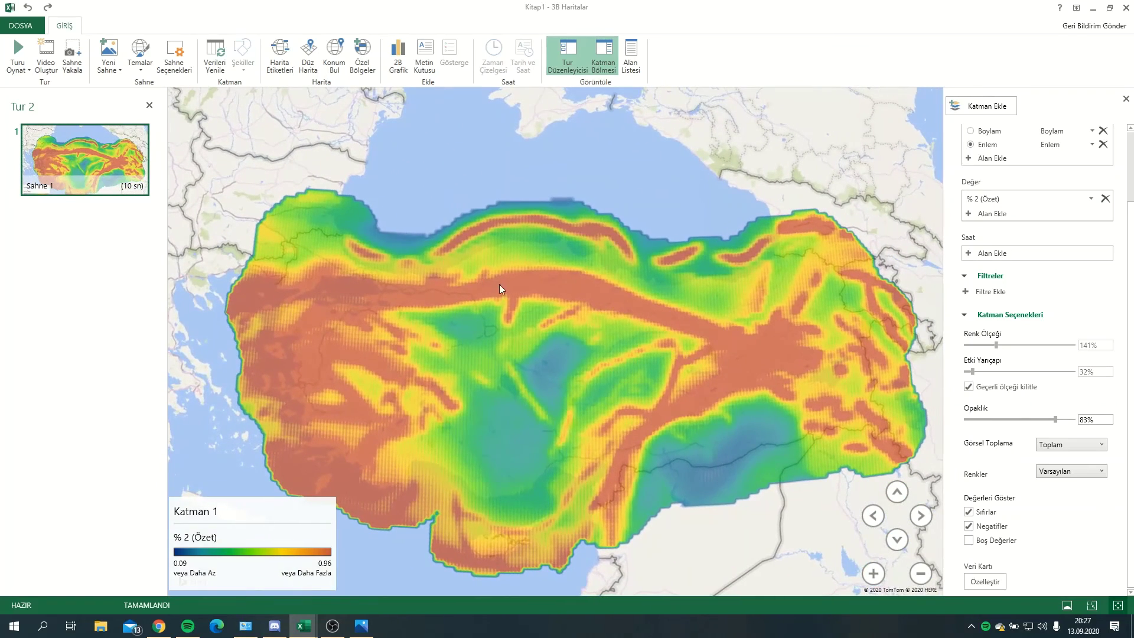
pyautogui.click(139, 62)
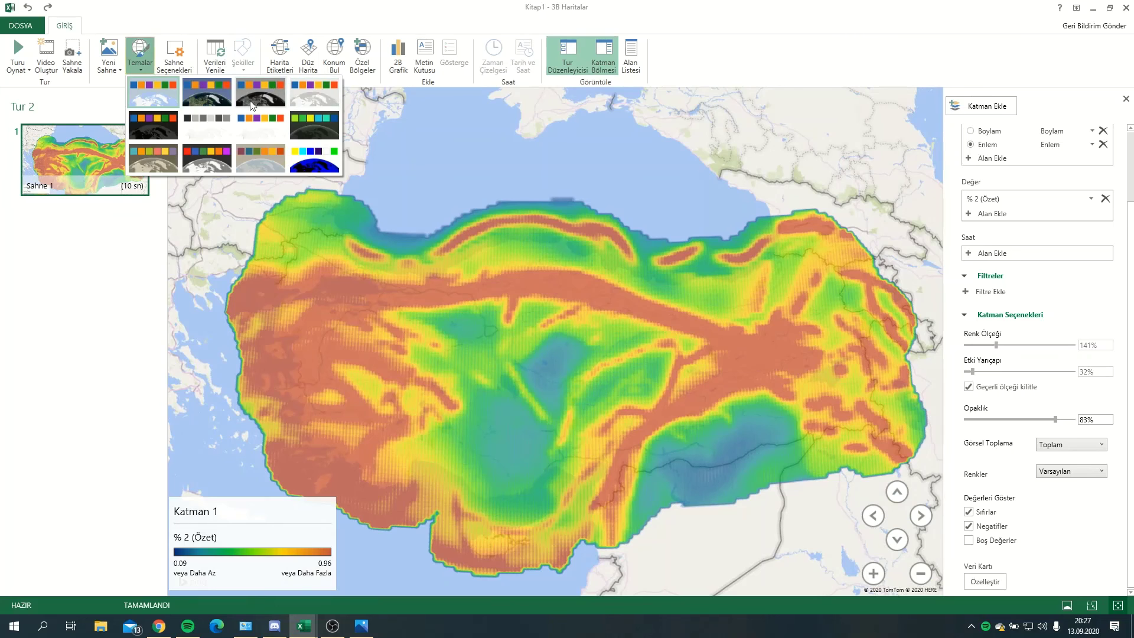
# Step: Apply the satellite imagery map theme and zoom in on the Marmara coast
pyautogui.click(196, 94)
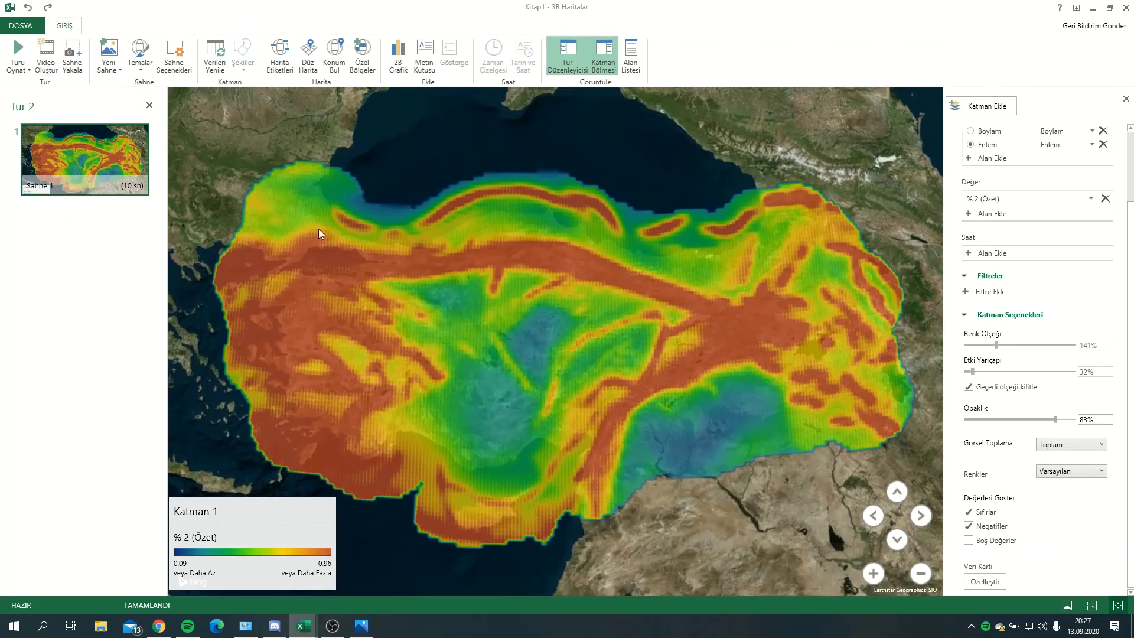
pyautogui.scroll(5, 320, 268)
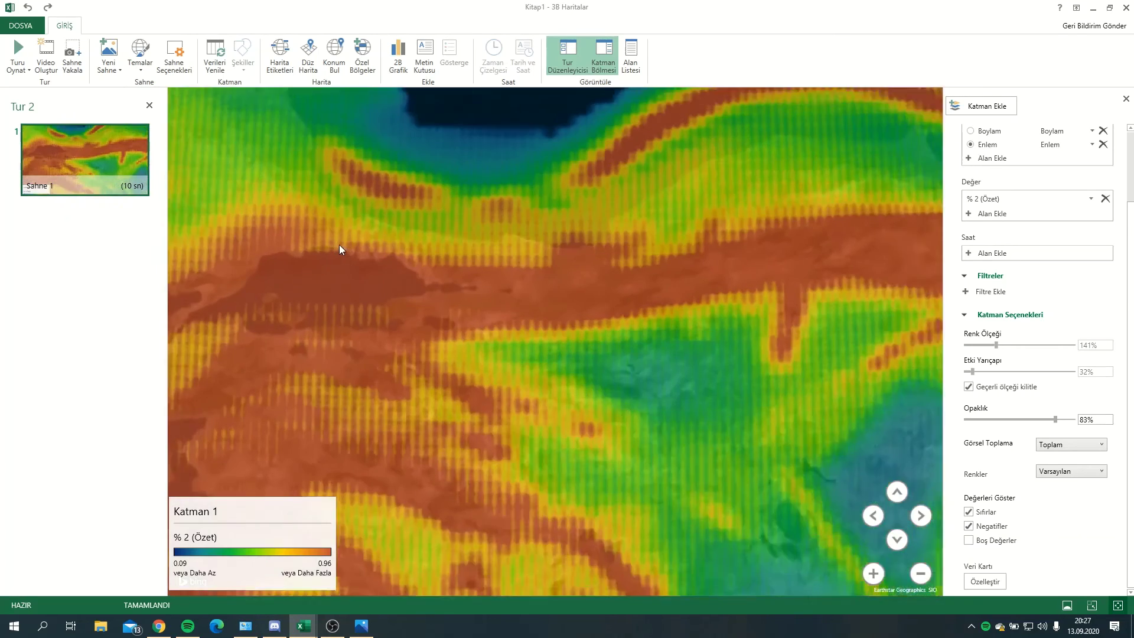
pyautogui.scroll(3, 338, 244)
pyautogui.moveTo(470, 240); pyautogui.dragTo(474, 261)
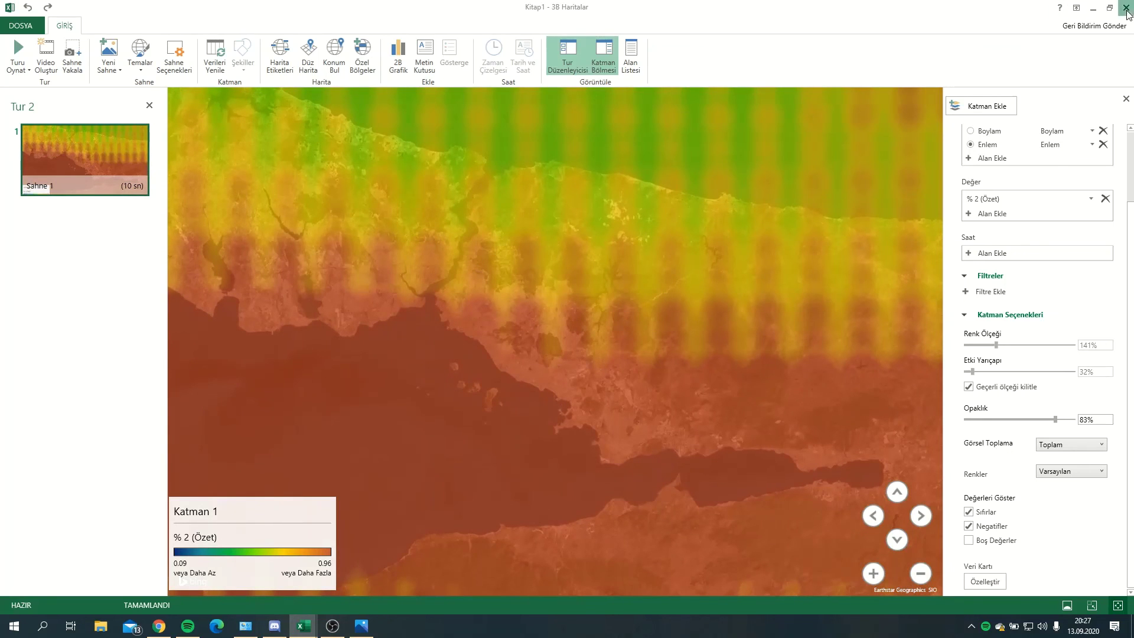
# Step: Return to the Excel workbook and show the CORONA sheet with its Boylam, Enlem and HASTA columns
pyautogui.click(361, 625)
pyautogui.click(312, 630)
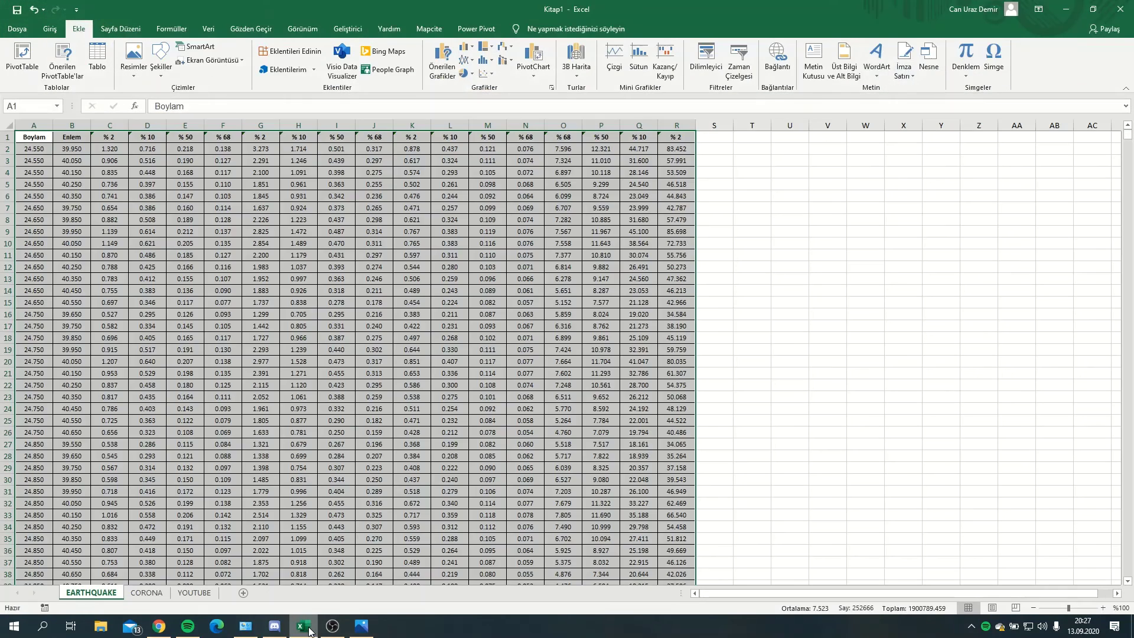
pyautogui.click(147, 593)
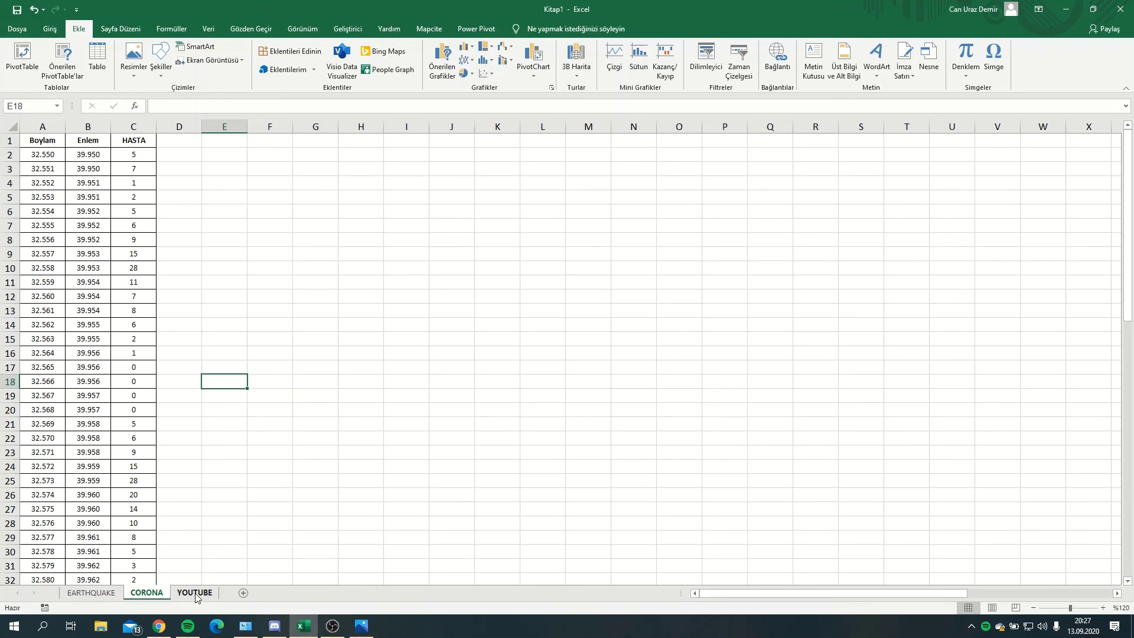
pyautogui.click(333, 625)
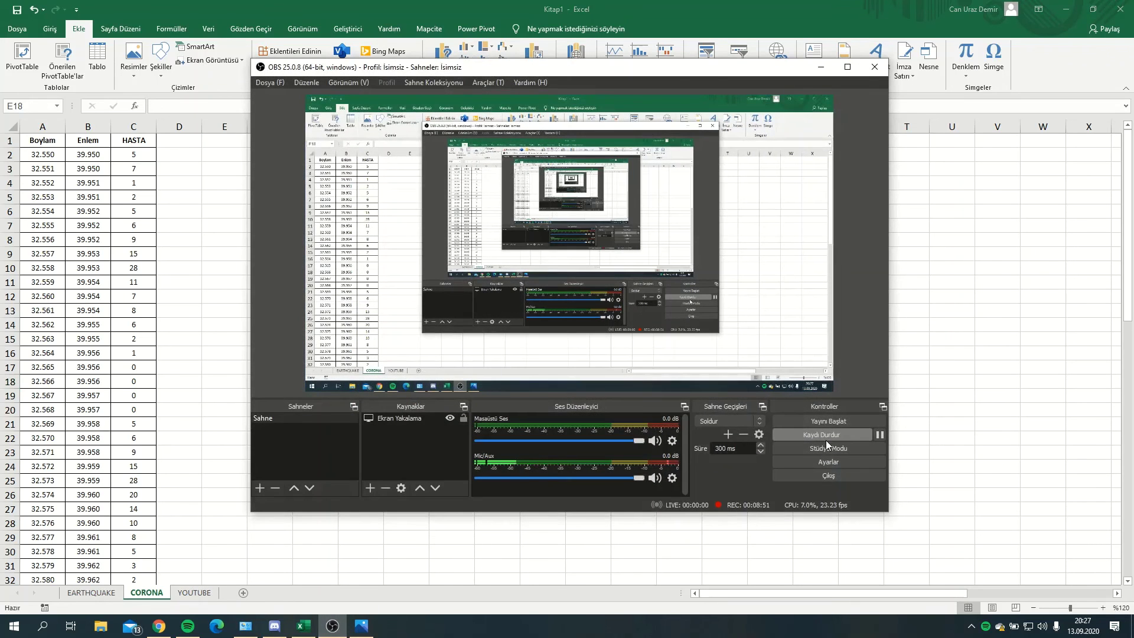